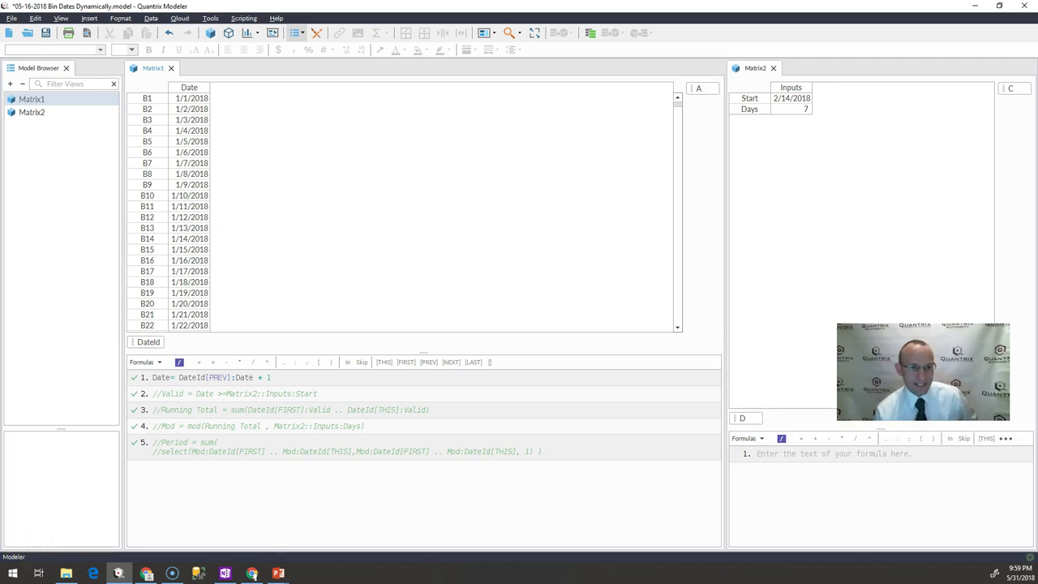
# Step: Review the date list and the Start and Days inputs, highlighting dates from 2/14/2018
pyautogui.click(191, 100)
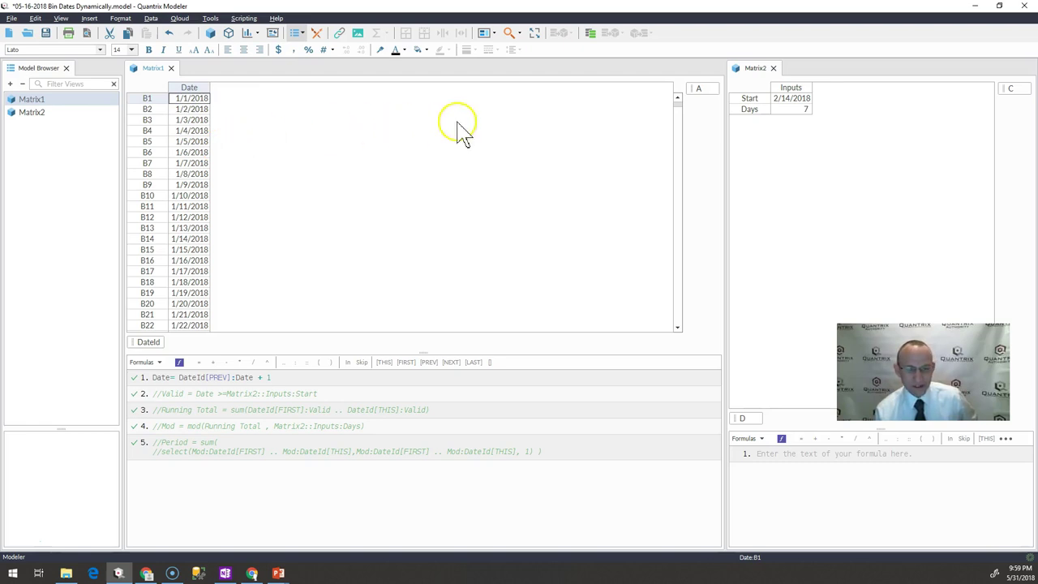
pyautogui.moveTo(678, 106); pyautogui.dragTo(658, 79)
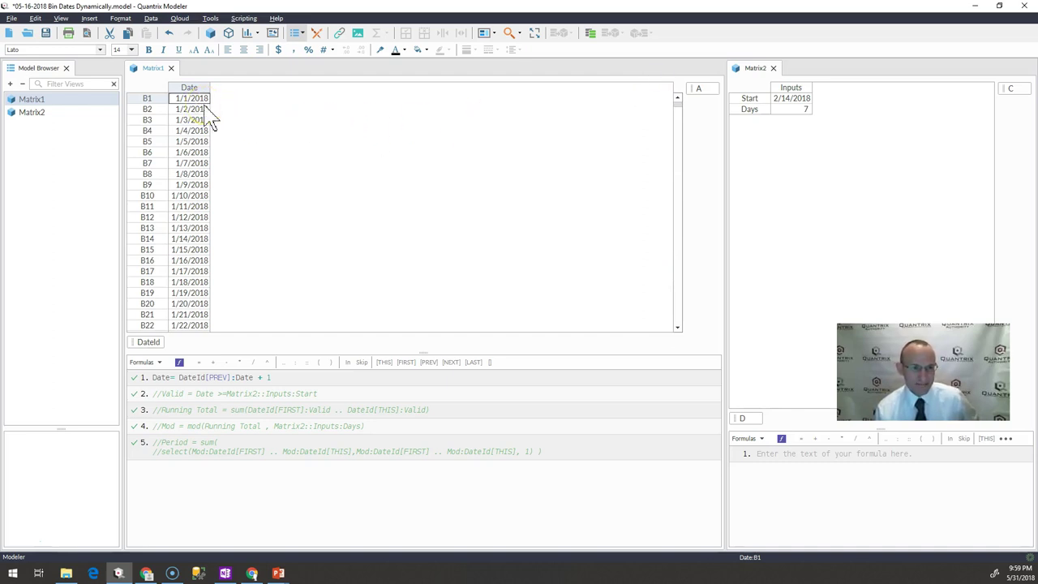
pyautogui.moveTo(199, 101); pyautogui.dragTo(200, 162)
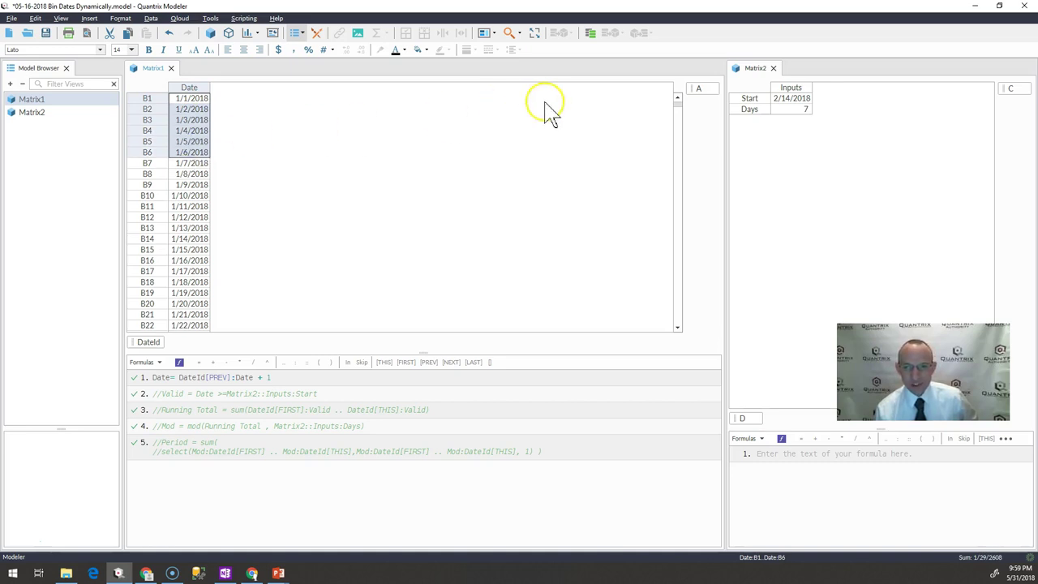
pyautogui.click(803, 99)
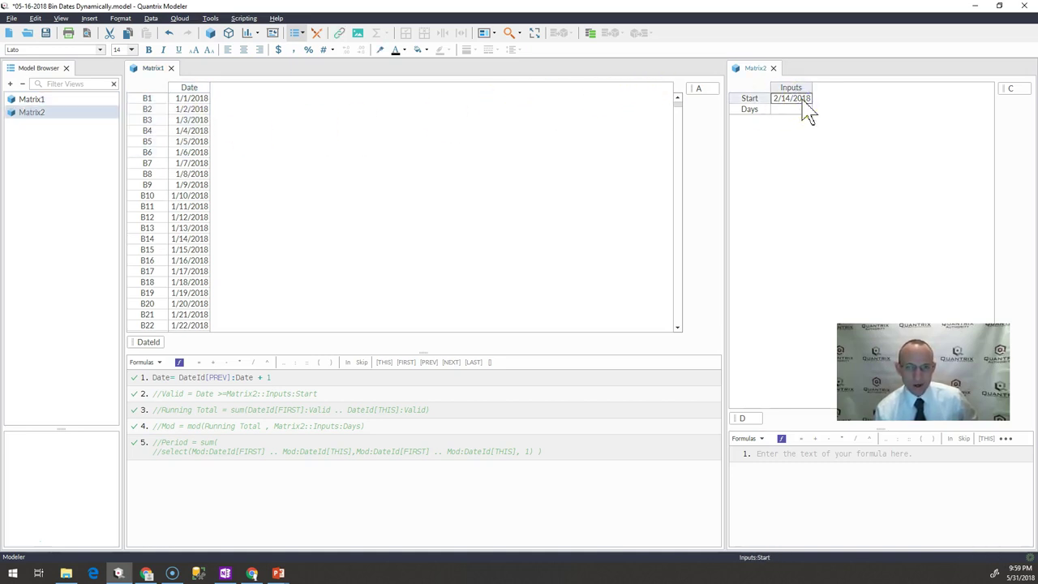
pyautogui.click(803, 111)
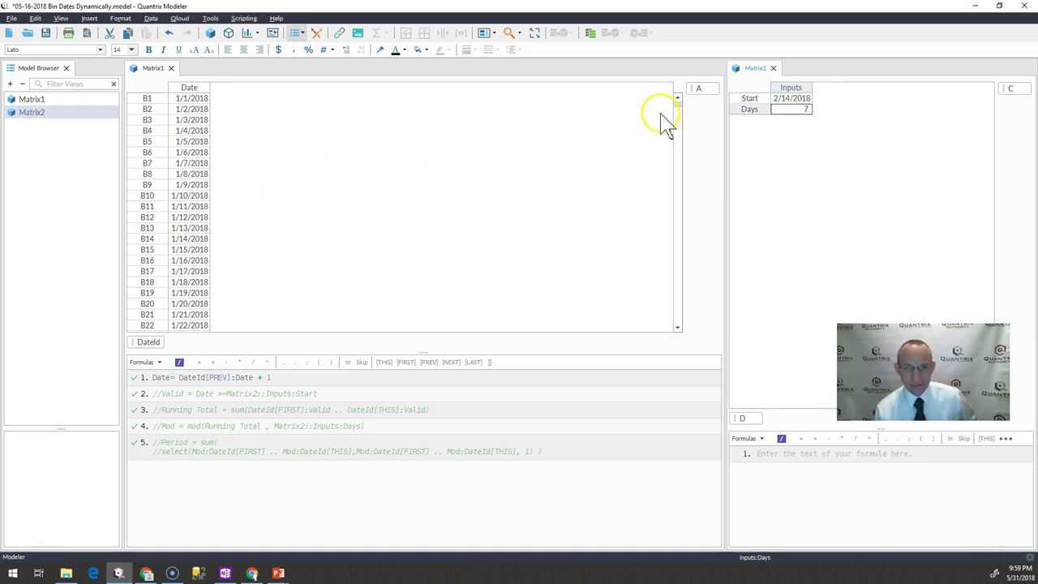
pyautogui.moveTo(679, 113); pyautogui.dragTo(681, 120)
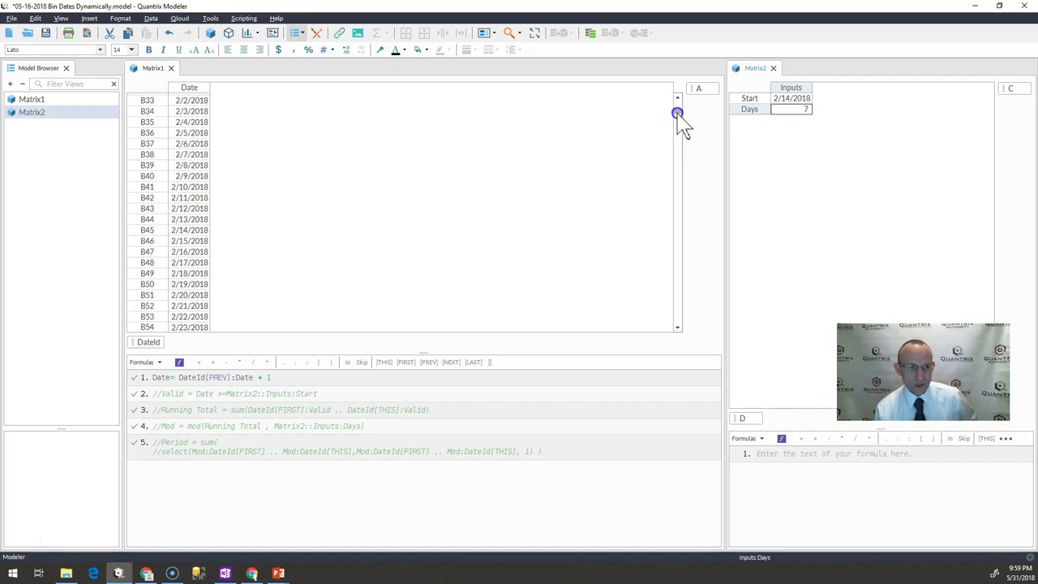
pyautogui.click(187, 230)
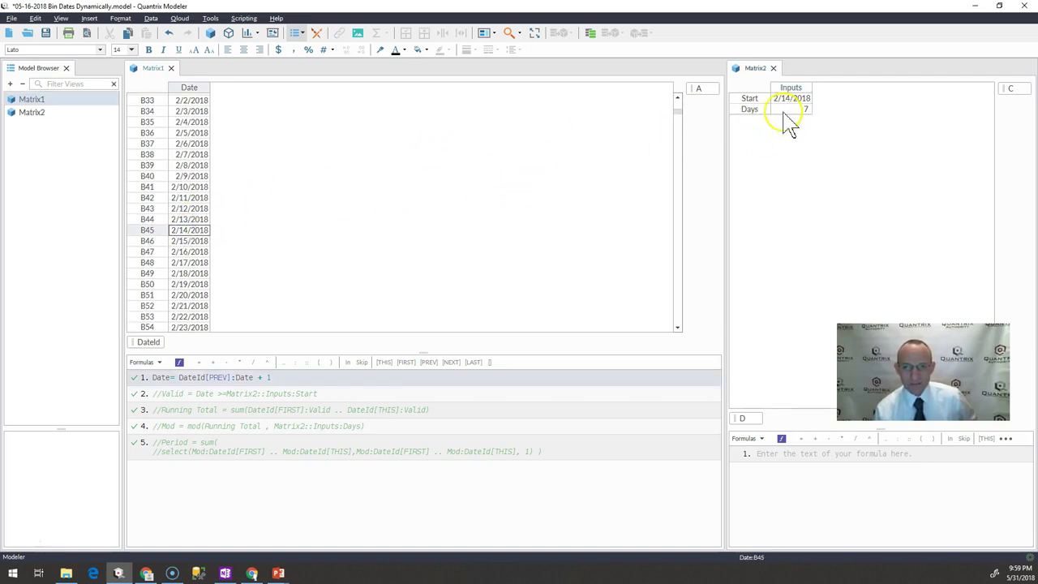
pyautogui.moveTo(202, 230); pyautogui.dragTo(205, 297)
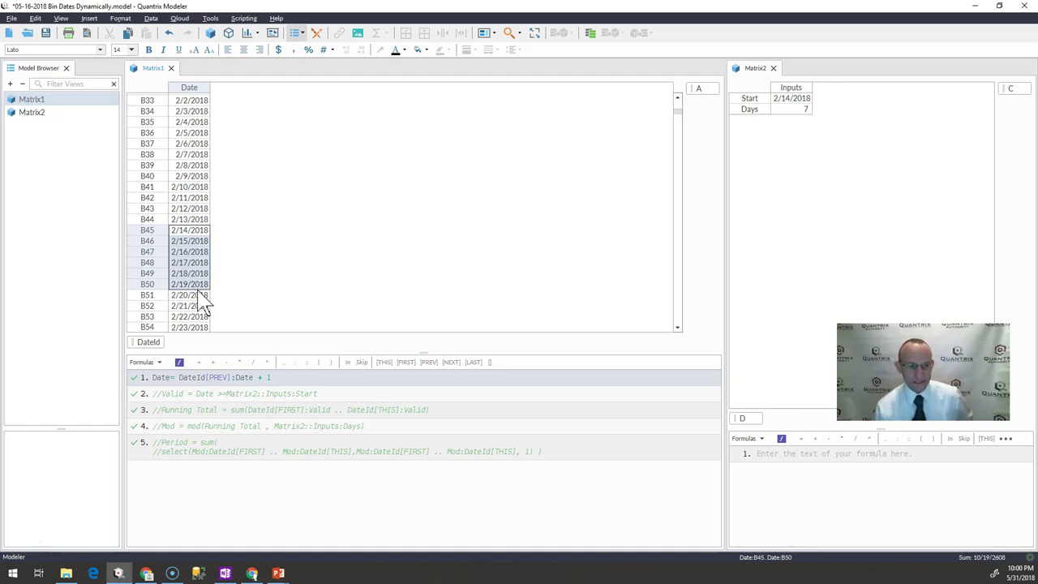
pyautogui.moveTo(203, 296)
pyautogui.mouseDown()
pyautogui.moveTo(196, 333)
pyautogui.moveTo(203, 298)
pyautogui.mouseUp()
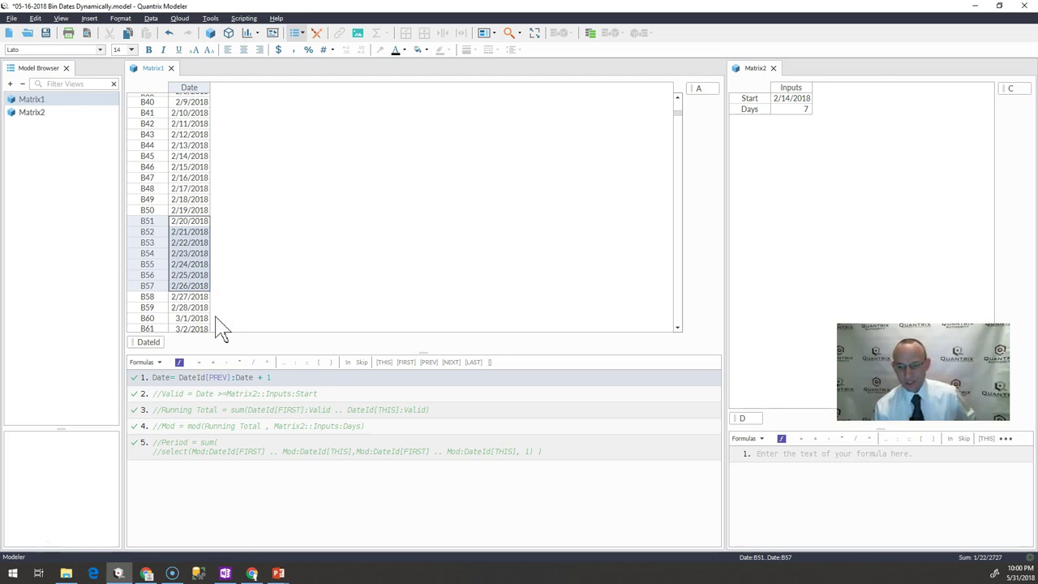
# Step: Set the Days input to 7
pyautogui.click(790, 98)
pyautogui.click(677, 107)
pyautogui.click(678, 98)
pyautogui.click(678, 99)
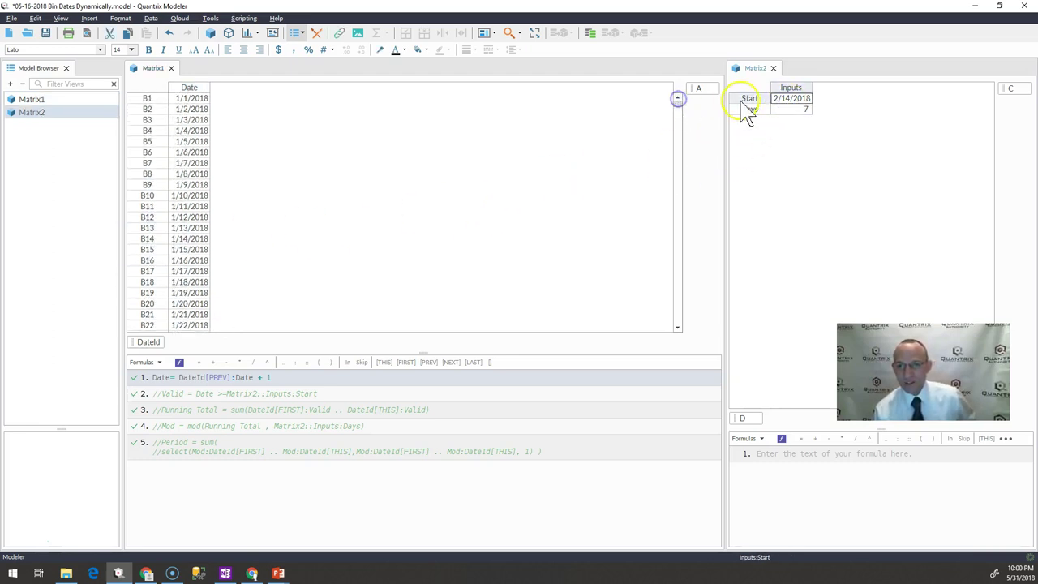
pyautogui.click(795, 108)
pyautogui.write('7')
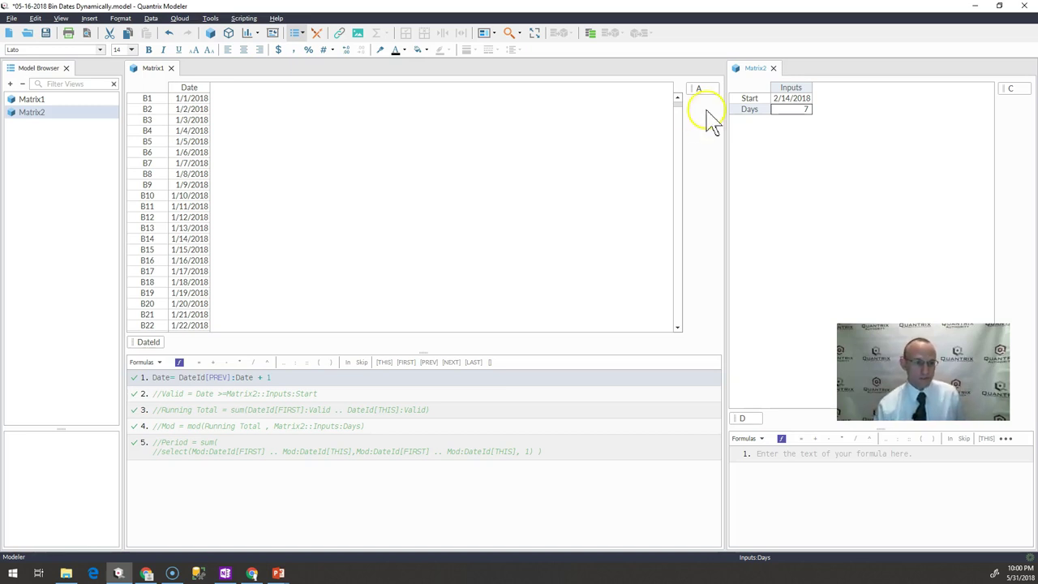
# Step: Insert a Valid column after Date with formula Valid = Date >= Matrix2::Inputs:Start
pyautogui.click(181, 90)
pyautogui.press('Return')
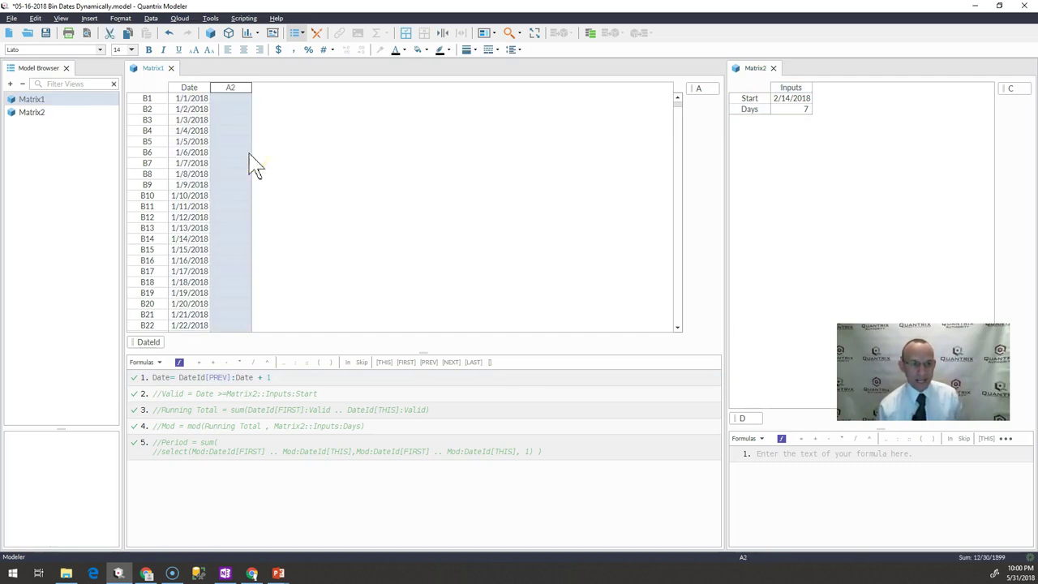
pyautogui.write('Valid')
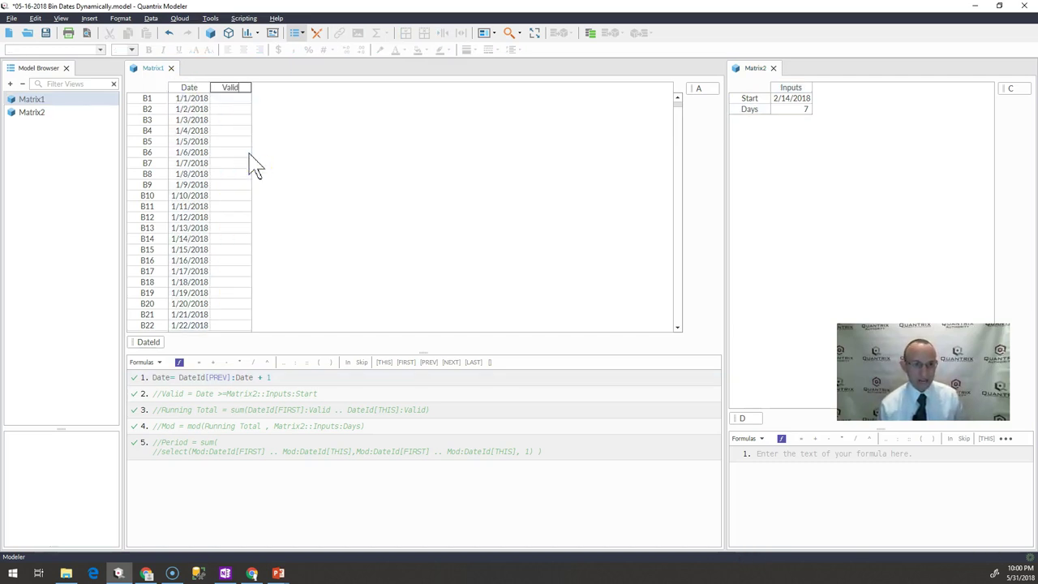
pyautogui.press('Return')
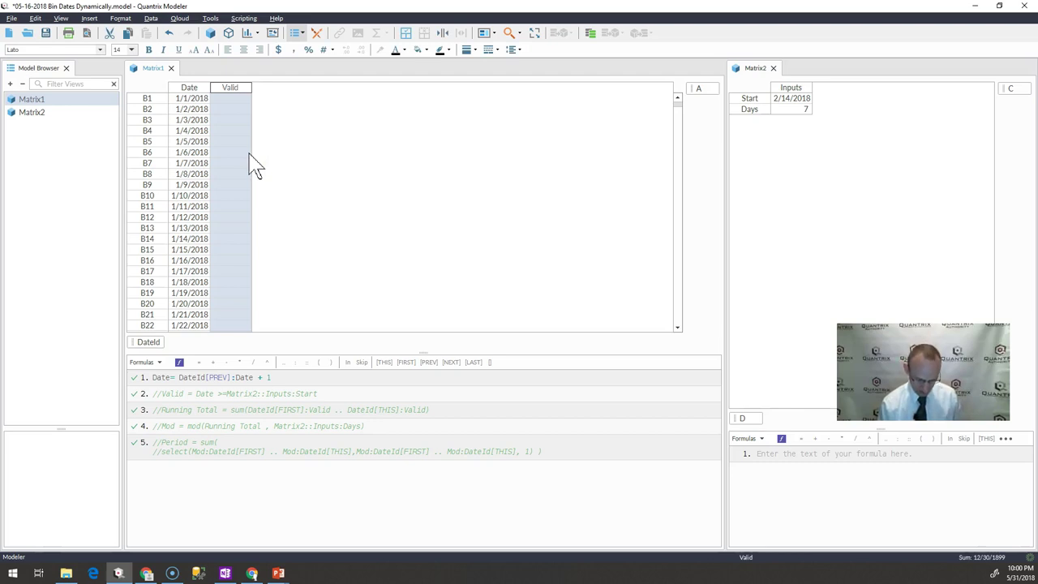
pyautogui.write('=')
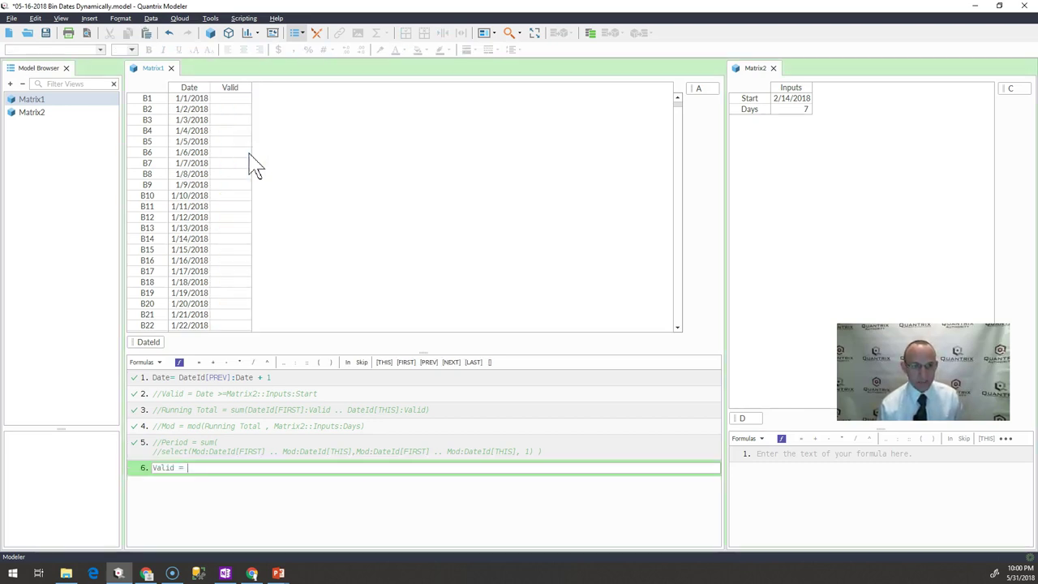
pyautogui.click(195, 89)
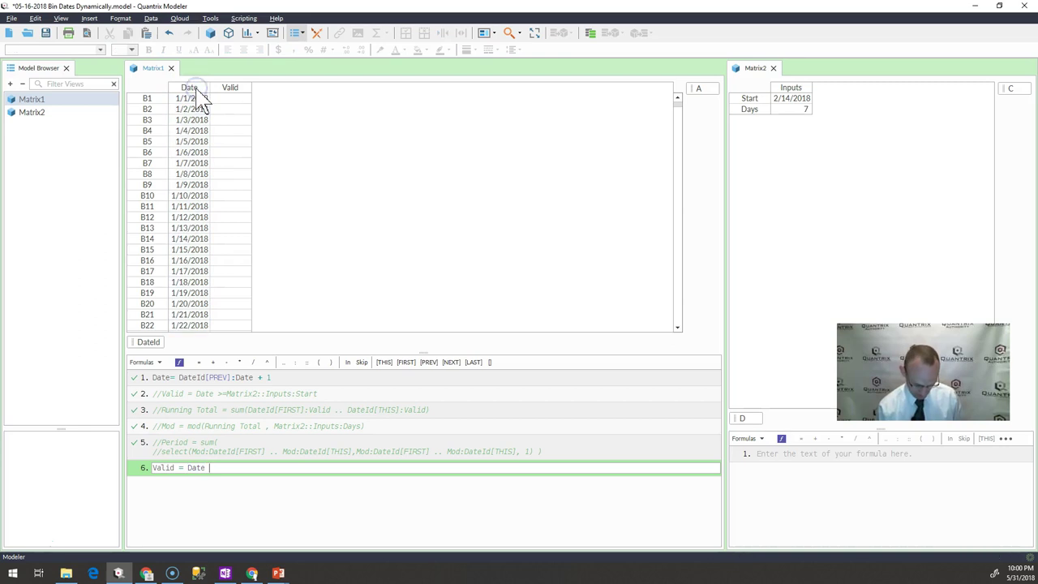
pyautogui.write('>=')
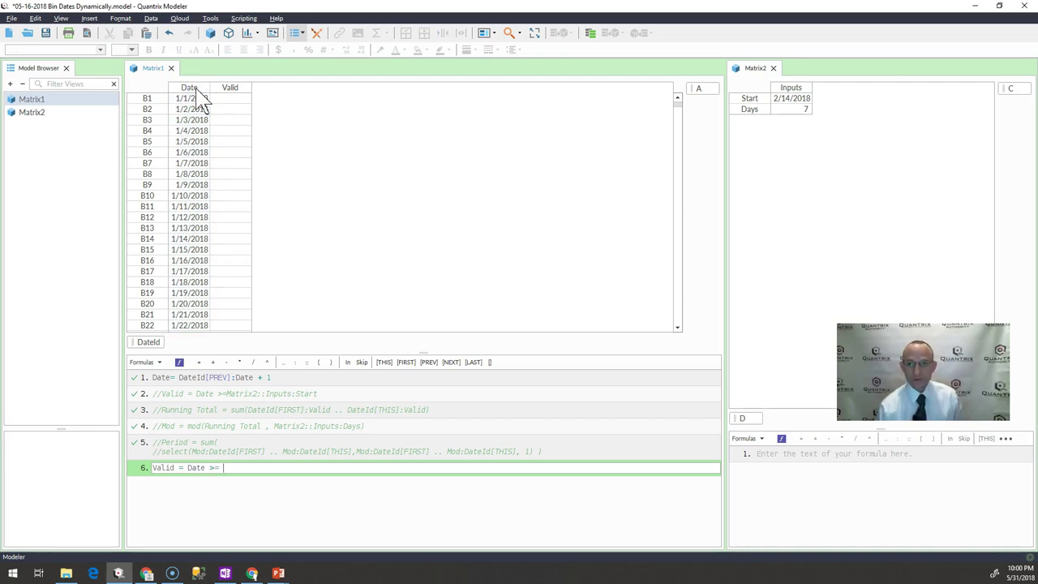
pyautogui.click(787, 98)
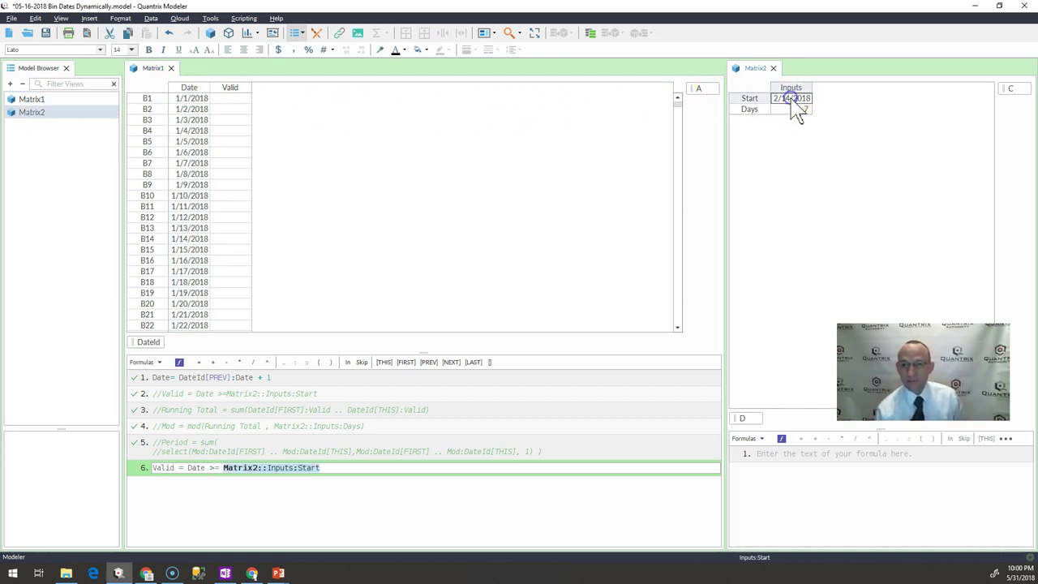
pyautogui.press('Return')
# Step: Apply Accounting format to the Valid column and check the 2/14/2018 value
pyautogui.click(230, 87)
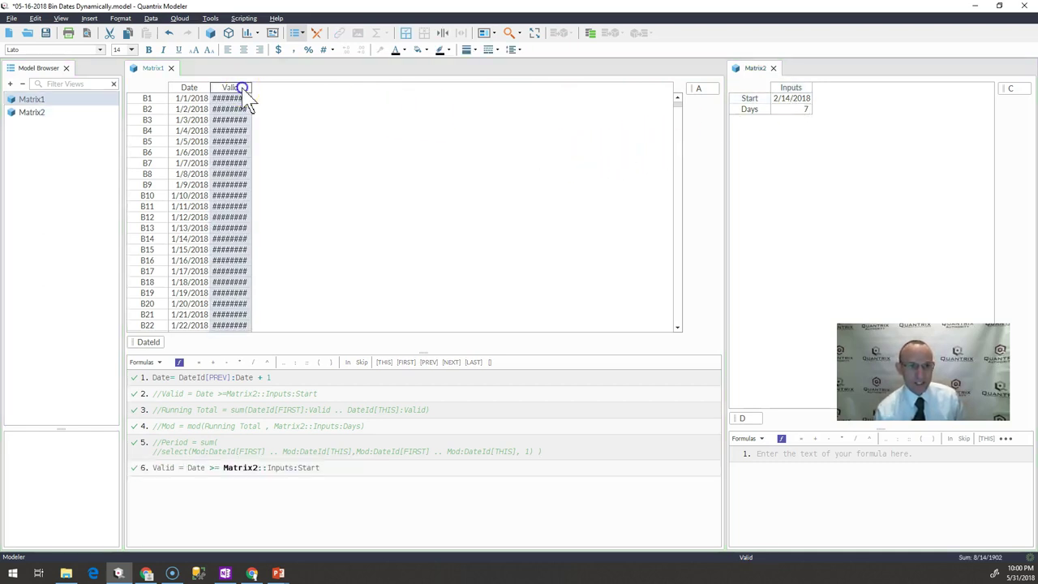
pyautogui.click(333, 51)
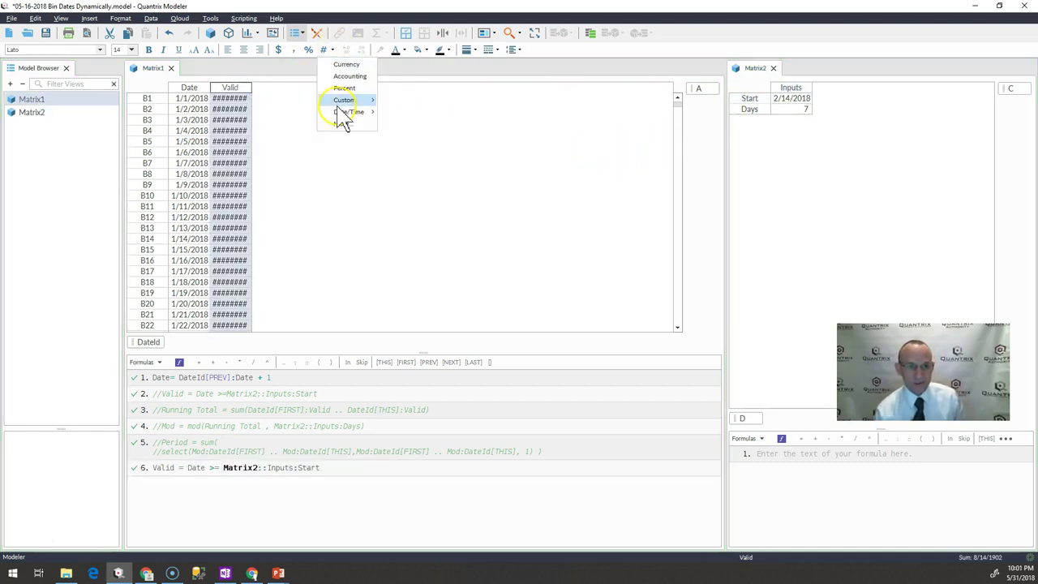
pyautogui.click(296, 50)
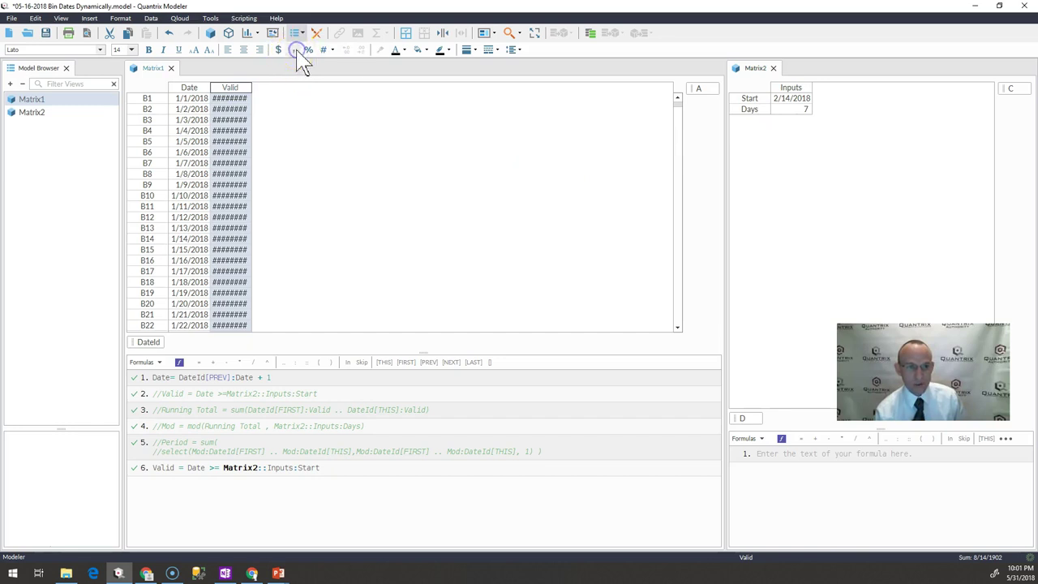
pyautogui.click(294, 51)
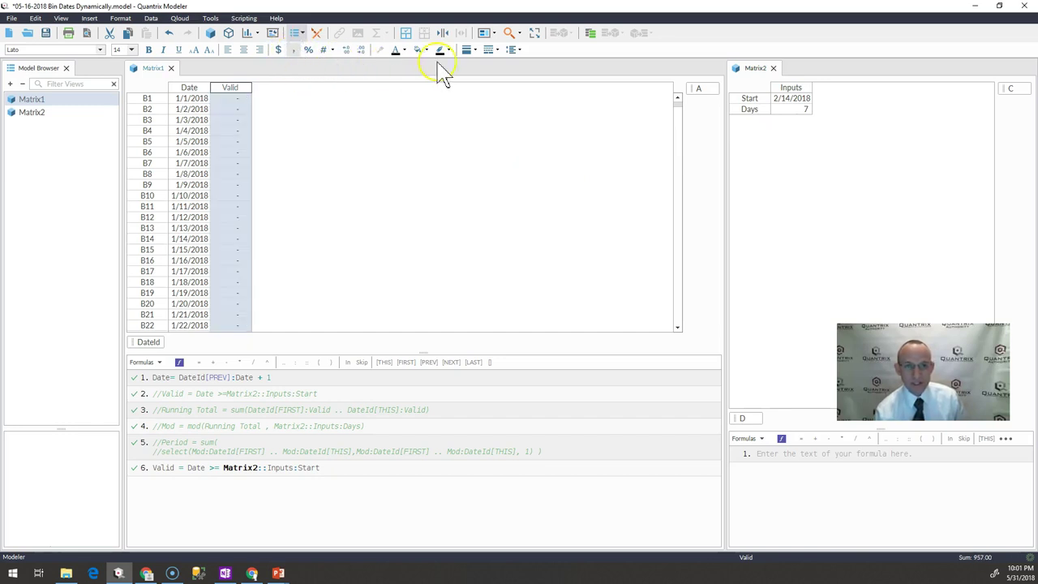
pyautogui.moveTo(678, 104); pyautogui.dragTo(679, 115)
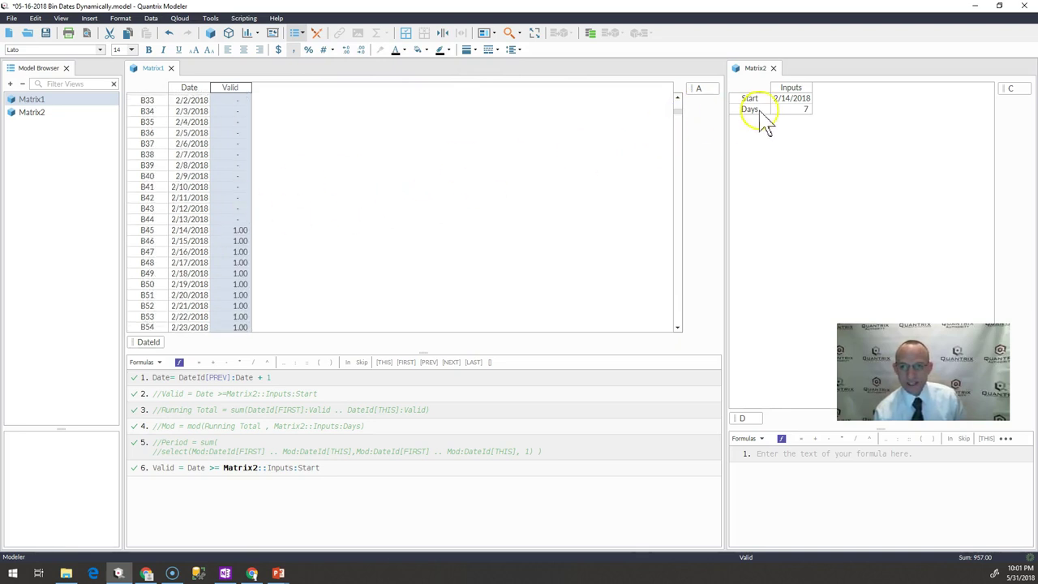
pyautogui.click(237, 231)
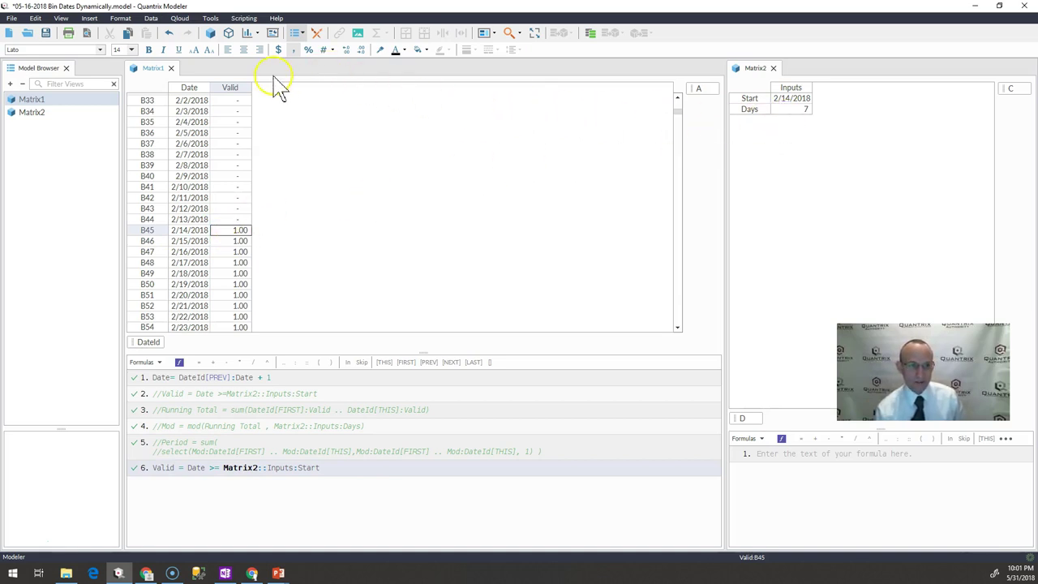
# Step: Insert a new column after Valid and name it Running Total
pyautogui.click(231, 87)
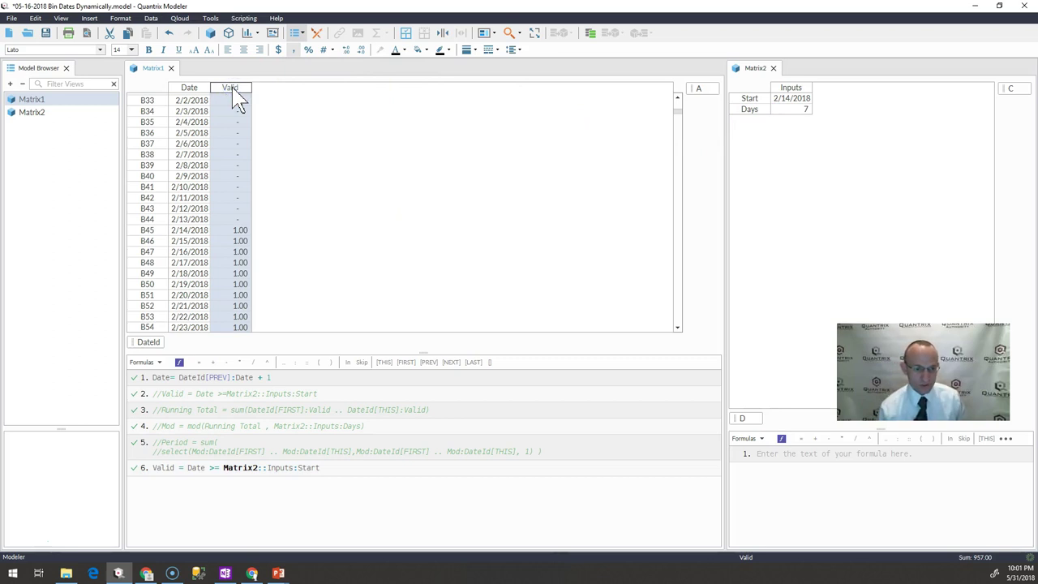
pyautogui.press('Return')
pyautogui.click(239, 231)
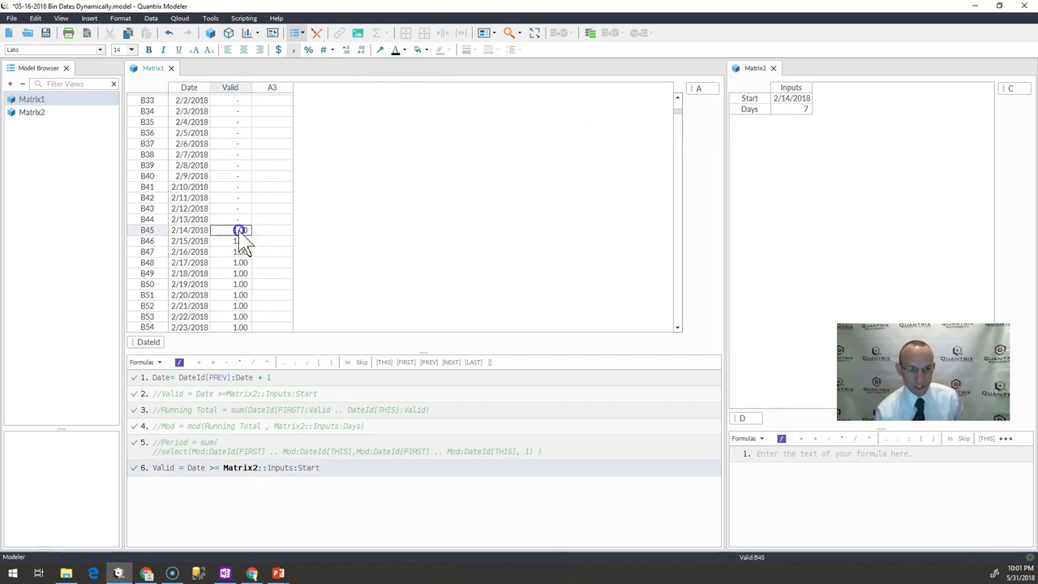
pyautogui.moveTo(241, 232); pyautogui.dragTo(243, 243)
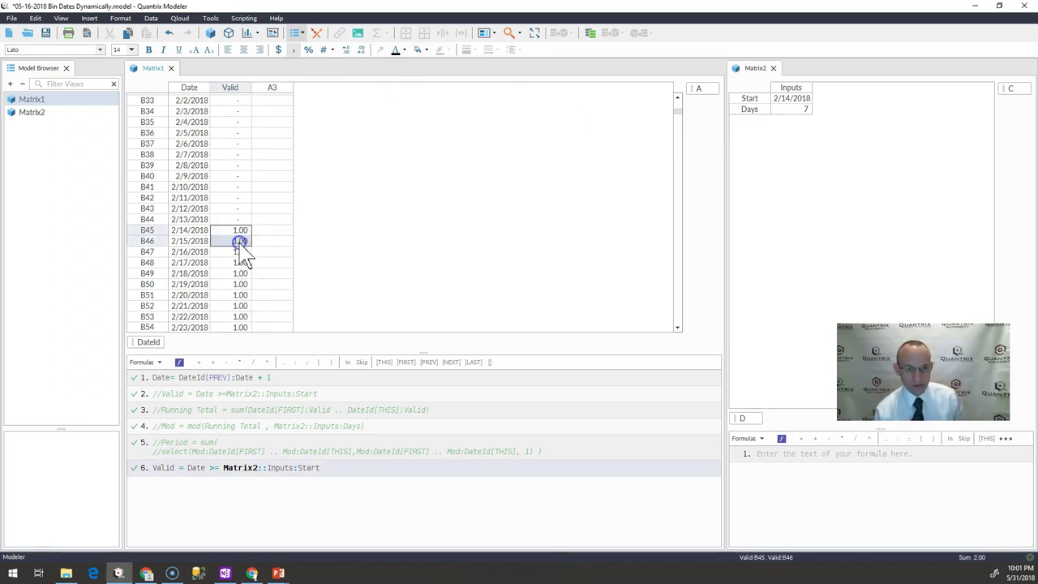
pyautogui.click(246, 227)
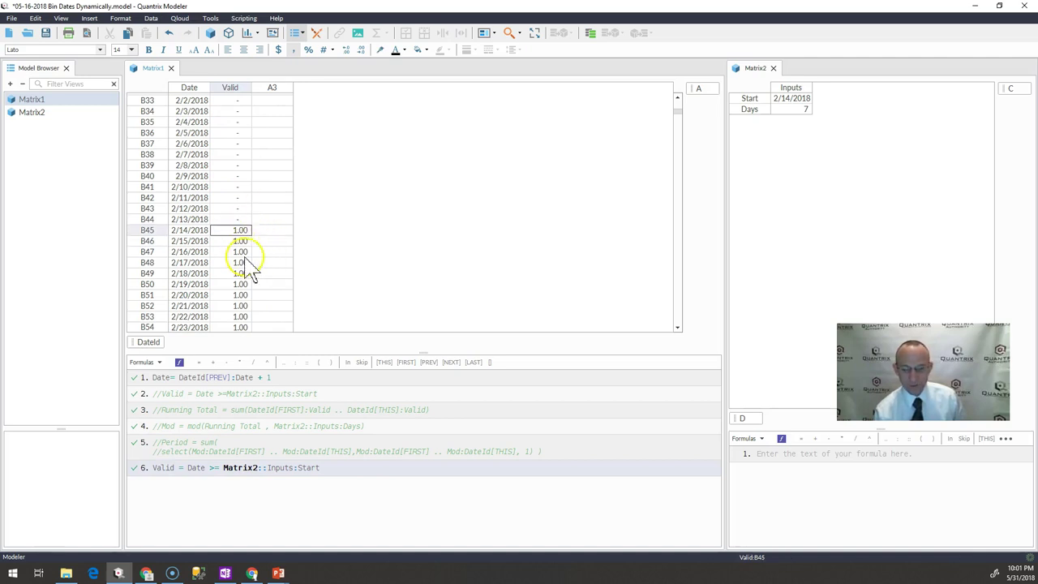
pyautogui.click(280, 88)
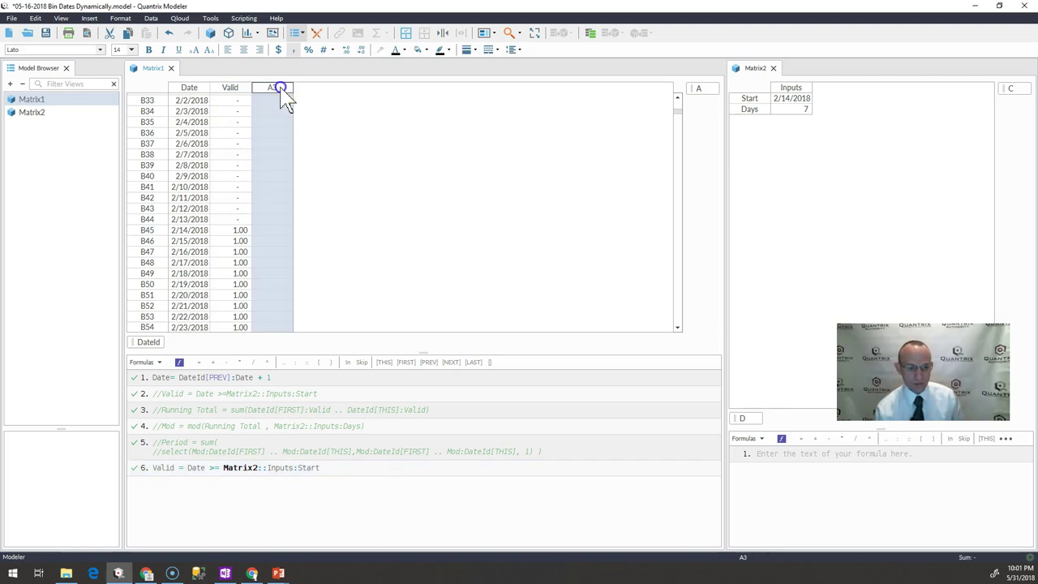
pyautogui.doubleClick(280, 87)
pyautogui.write('Running Total')
pyautogui.press('Return')
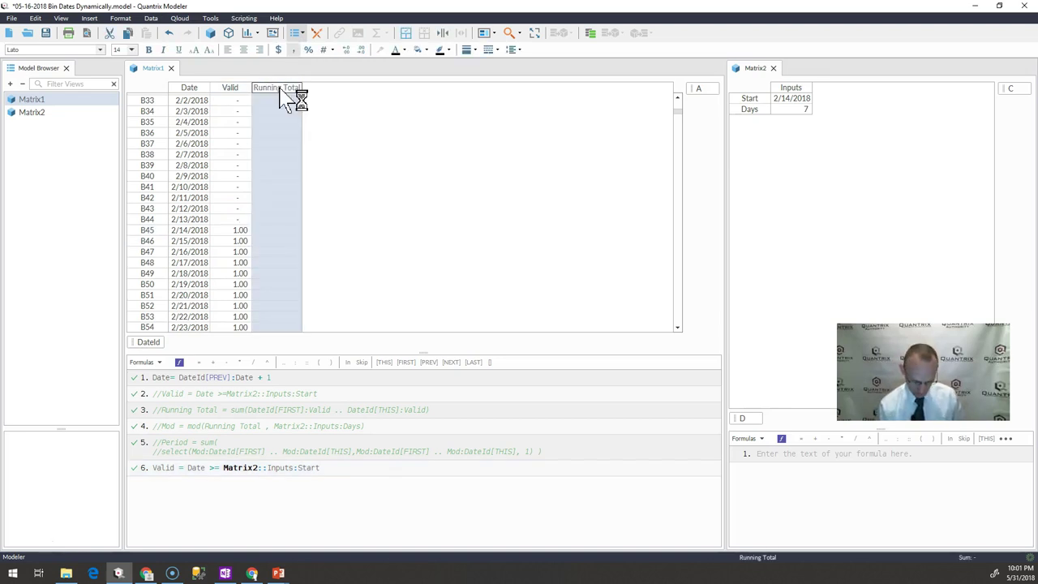
# Step: Enter the Running Total formula sum(DateId[FIRST]:Valid .. DateId[LAST]:Valid)
pyautogui.press('=')
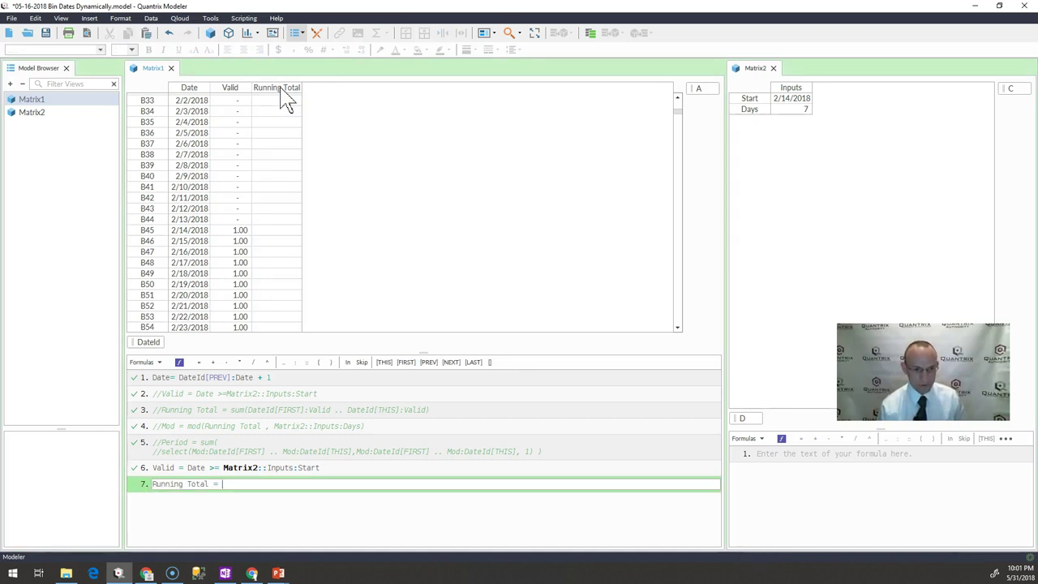
pyautogui.write('sum(')
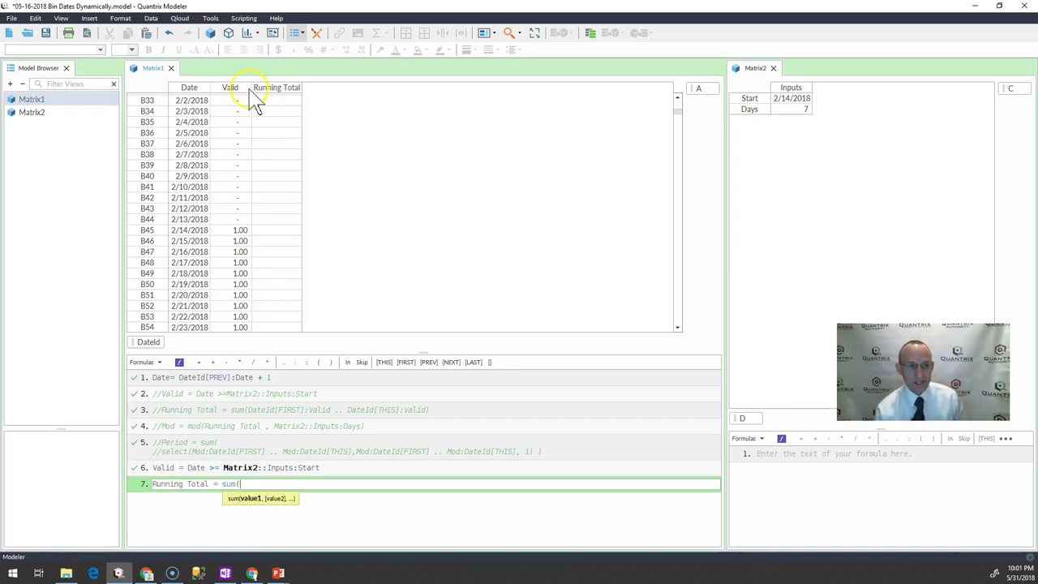
pyautogui.click(235, 96)
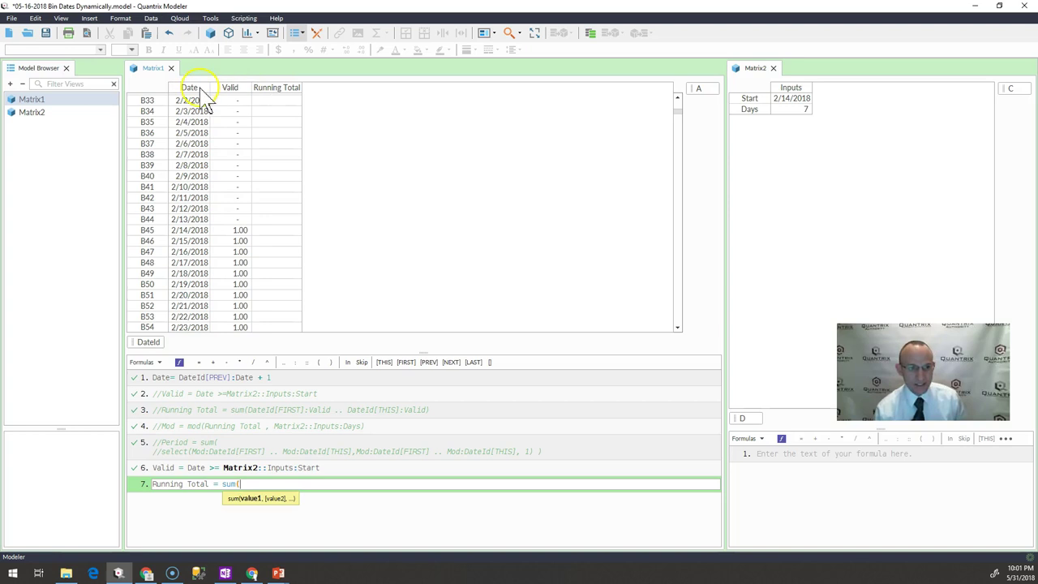
pyautogui.click(142, 344)
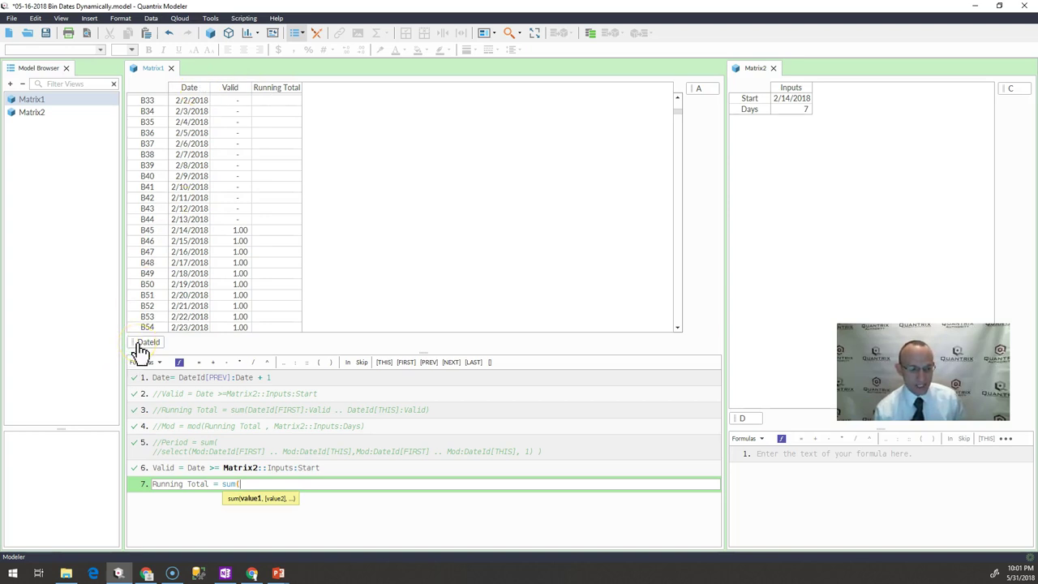
pyautogui.click(154, 344)
pyautogui.click(154, 344)
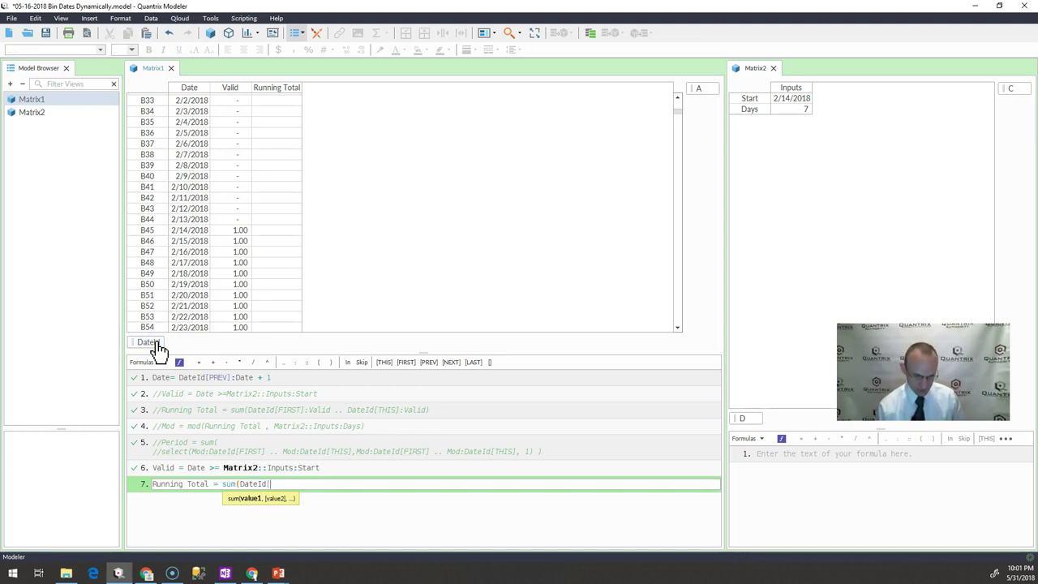
pyautogui.write('[fr')
pyautogui.press('BackSpace')
pyautogui.write('irst]..Da')
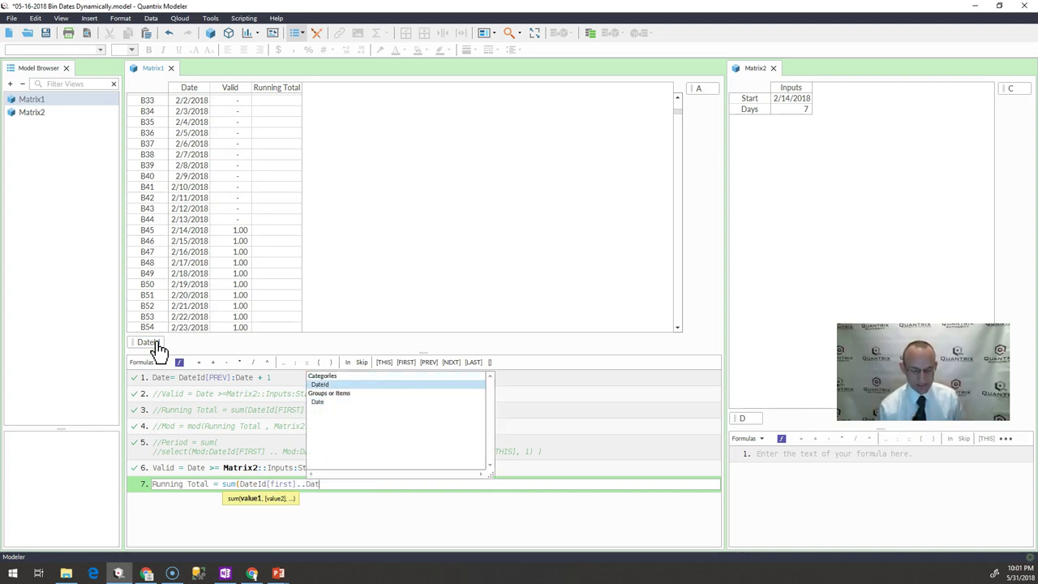
pyautogui.write('t')
pyautogui.press('Return')
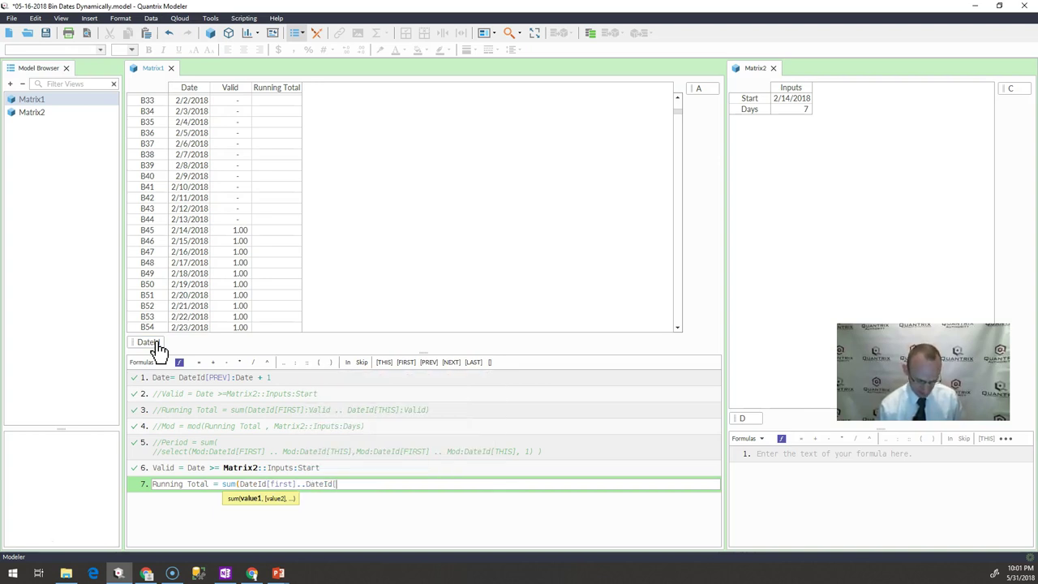
pyautogui.write('[last]:')
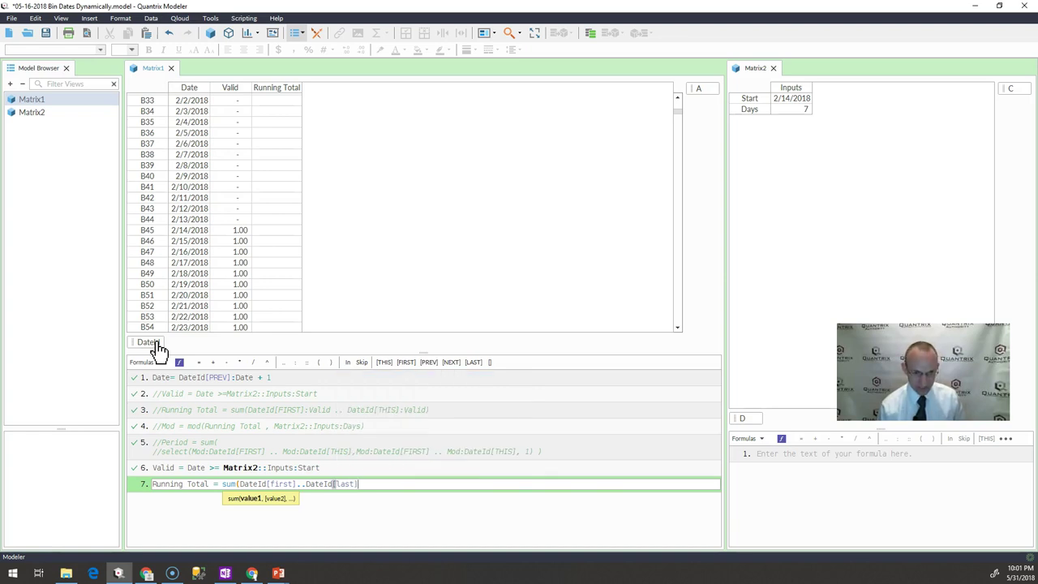
pyautogui.write('Valid')
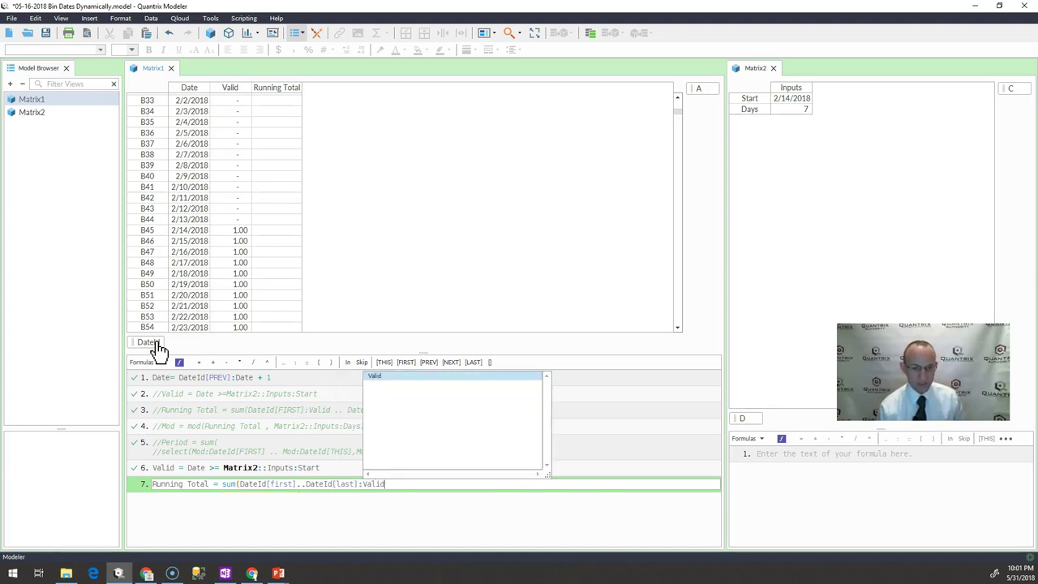
pyautogui.write(')')
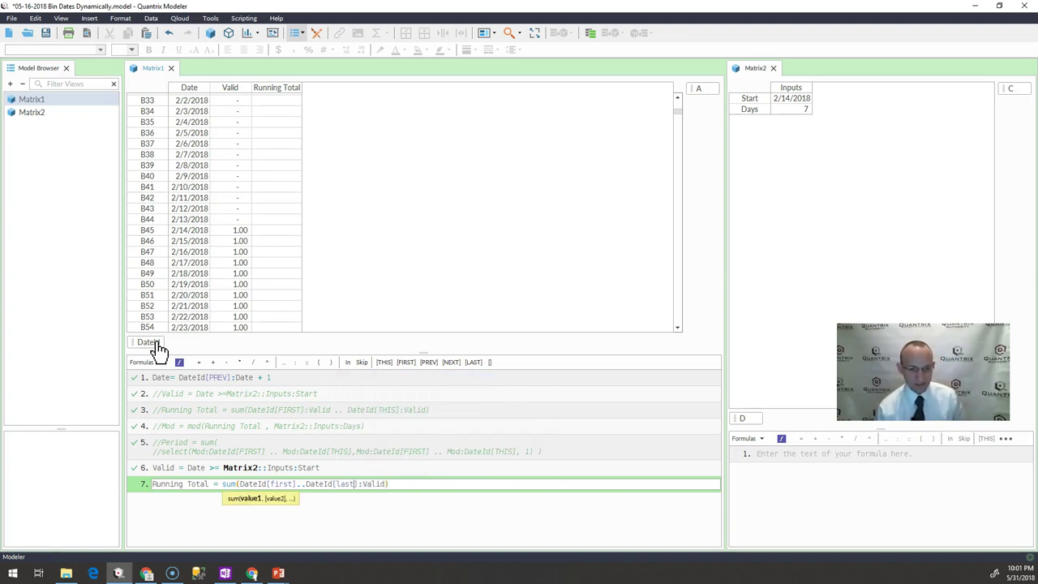
pyautogui.hotkey('ctrl', 'Left')
pyautogui.hotkey('ctrl', 'Left')
pyautogui.hotkey('ctrl', 'Left')
pyautogui.hotkey('ctrl', 'Left')
pyautogui.hotkey('ctrl', 'Left')
pyautogui.hotkey('ctrl', 'Left')
pyautogui.write(':Valid')
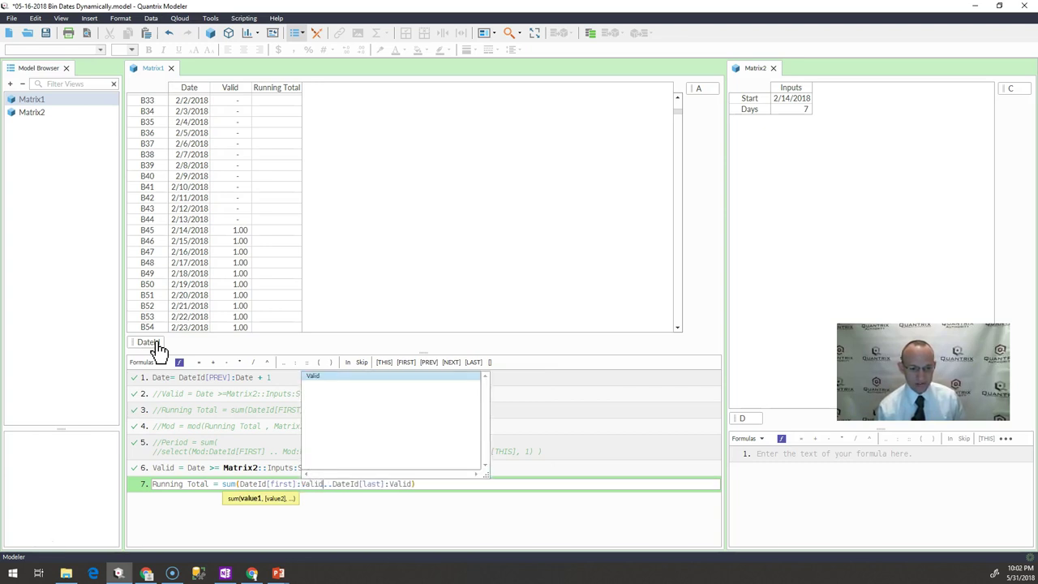
pyautogui.press('Escape')
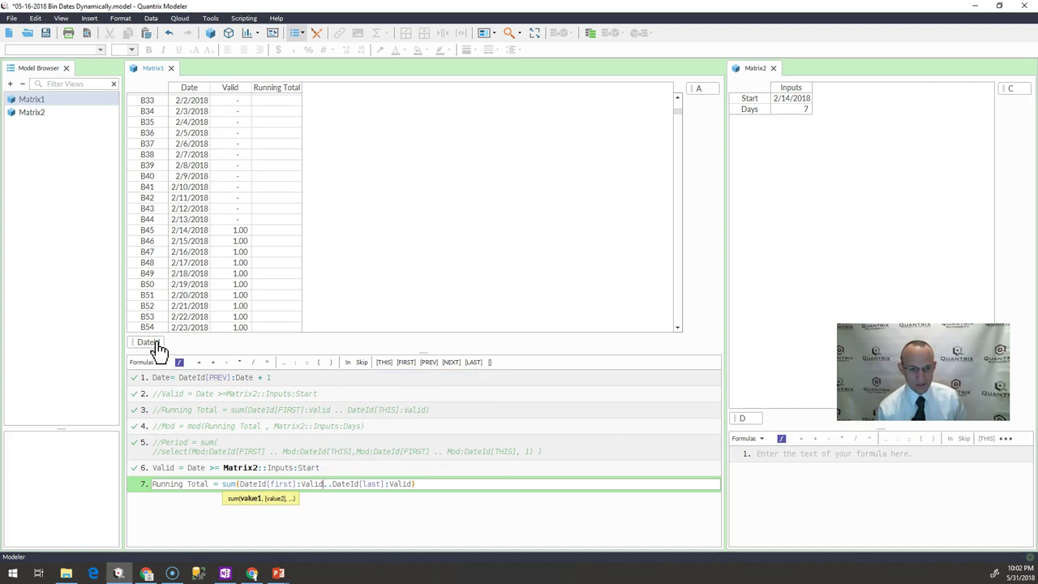
pyautogui.press('Return')
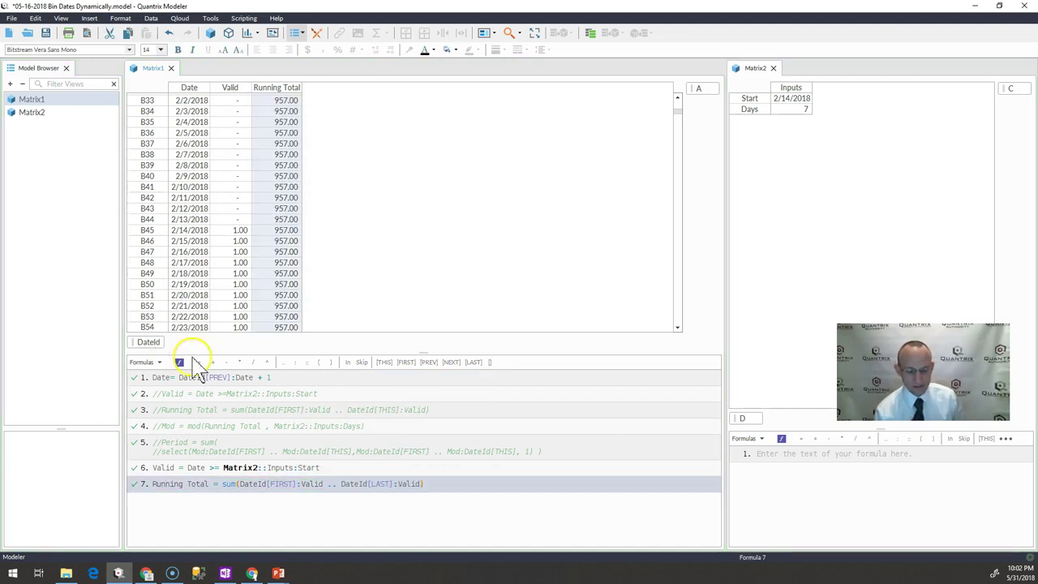
# Step: Replace LAST with THIS in formula 7 so the sum accumulates row by row
pyautogui.click(389, 487)
pyautogui.doubleClick(389, 495)
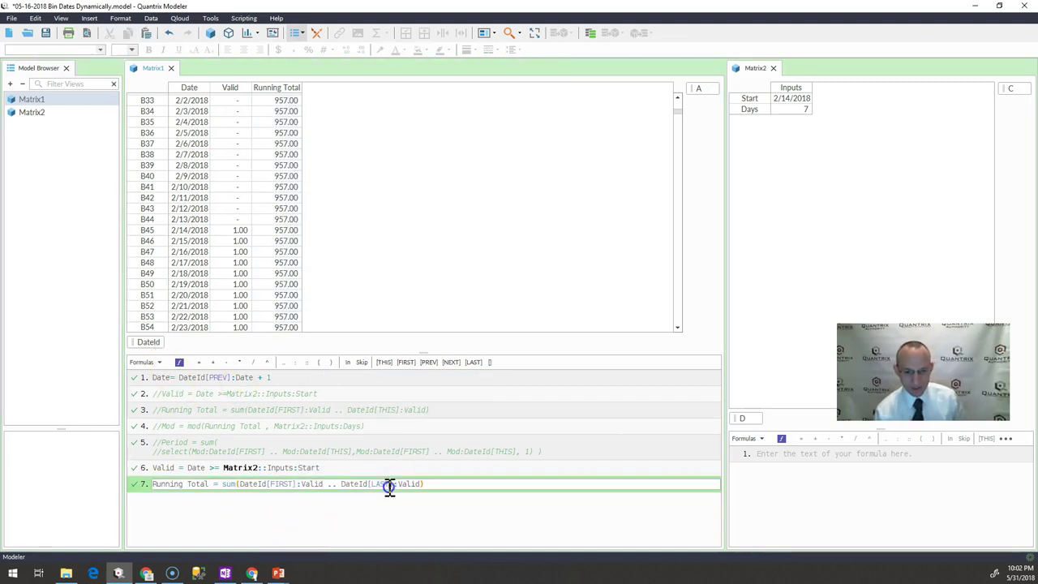
pyautogui.write('THIS')
pyautogui.press('Return')
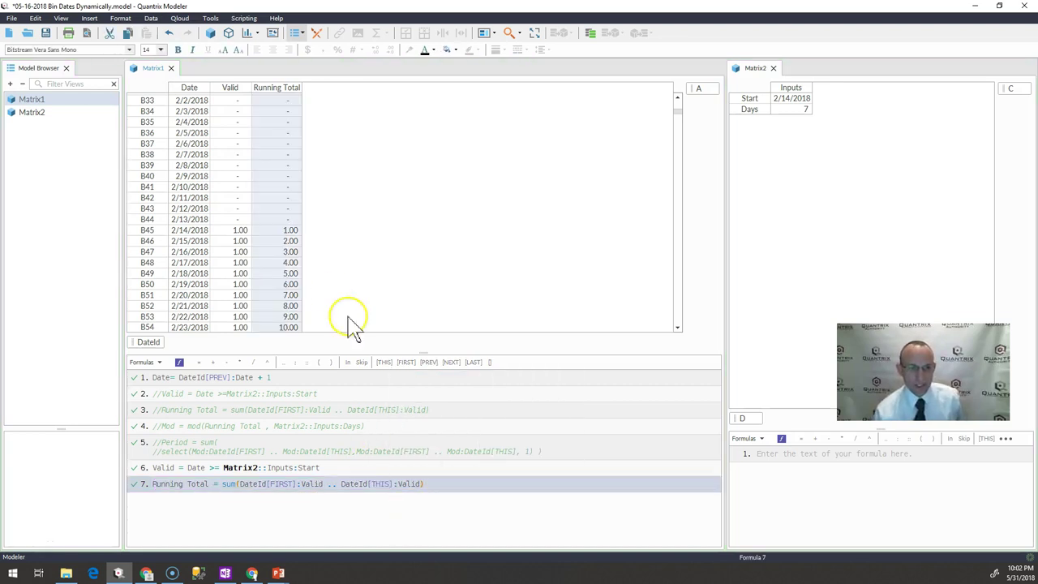
# Step: Verify Running Total by selecting cells from the first date through 2/14/2018 and reading the sum
pyautogui.click(288, 231)
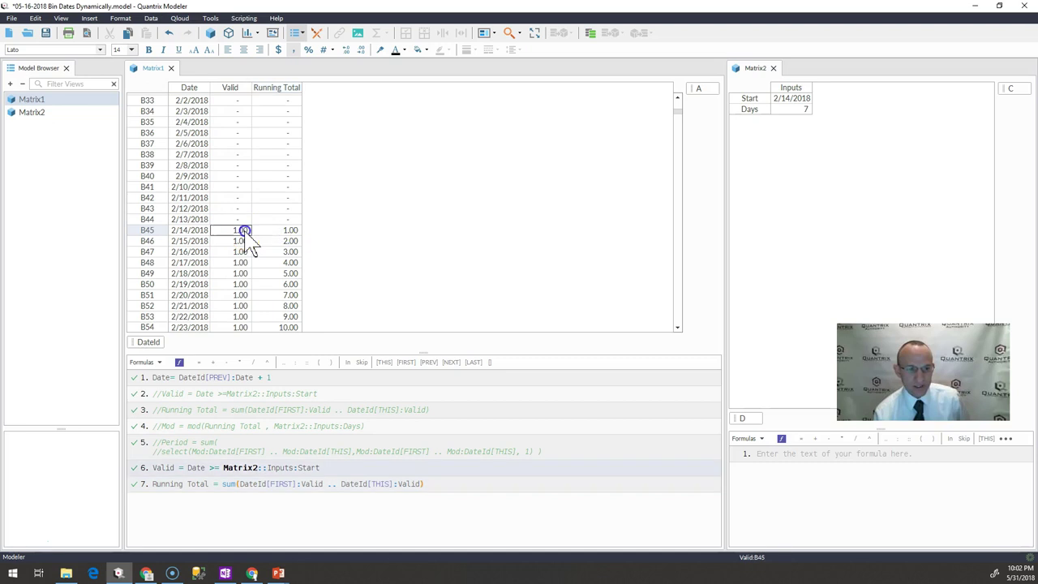
pyautogui.click(278, 100)
pyautogui.click(277, 187)
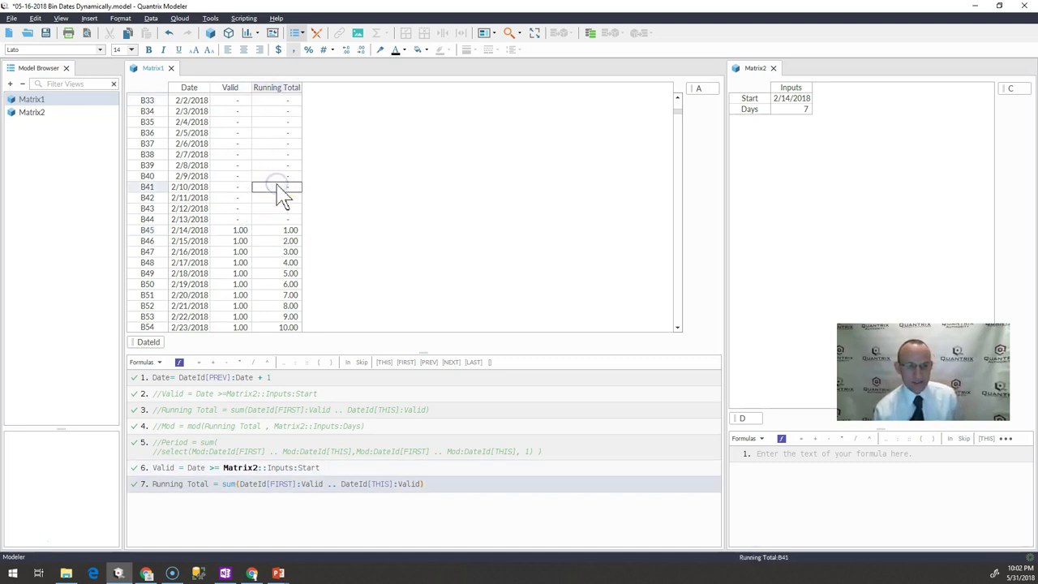
pyautogui.hotkey('ctrl', 'Up')
pyautogui.hotkey('shift', 'Down')
pyautogui.hotkey('shift', 'Down')
pyautogui.hotkey('shift', 'Down')
pyautogui.hotkey('shift', 'Down')
pyautogui.hotkey('shift', 'Down')
pyautogui.hotkey('shift', 'Down')
pyautogui.hotkey('shift', 'Down')
pyautogui.hotkey('shift', 'Down')
pyautogui.hotkey('shift', 'Down')
pyautogui.hotkey('shift', 'Down')
pyautogui.hotkey('shift', 'Down')
pyautogui.hotkey('shift', 'Down')
pyautogui.hotkey('shift', 'Down')
pyautogui.hotkey('shift', 'Down')
pyautogui.hotkey('shift', 'Down')
pyautogui.hotkey('shift', 'Down')
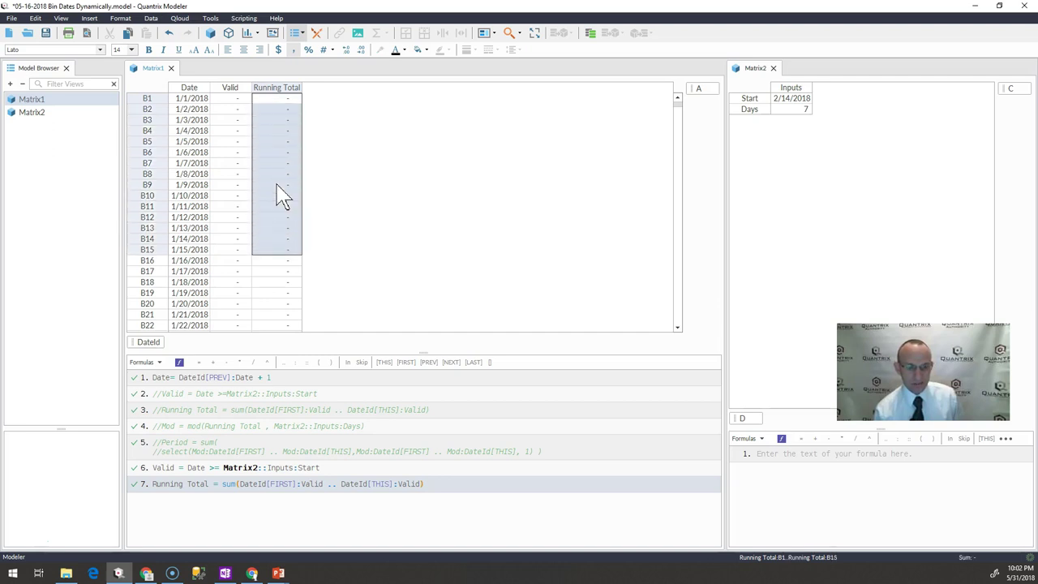
pyautogui.hotkey('shift', 'Down')
pyautogui.hotkey('shift', 'Down')
pyautogui.hotkey('shift', 'Down')
pyautogui.hotkey('shift', 'Down')
pyautogui.hotkey('shift', 'Down')
pyautogui.hotkey('shift', 'Down')
pyautogui.hotkey('shift', 'Down')
pyautogui.hotkey('shift', 'Down')
pyautogui.hotkey('shift', 'Down')
pyautogui.hotkey('shift', 'Down')
pyautogui.hotkey('shift', 'Down')
pyautogui.hotkey('shift', 'Down')
pyautogui.hotkey('shift', 'Down')
pyautogui.hotkey('shift', 'Down')
pyautogui.hotkey('shift', 'Down')
pyautogui.hotkey('shift', 'Down')
pyautogui.hotkey('shift', 'Down')
pyautogui.hotkey('shift', 'Down')
pyautogui.hotkey('shift', 'Down')
pyautogui.hotkey('shift', 'Down')
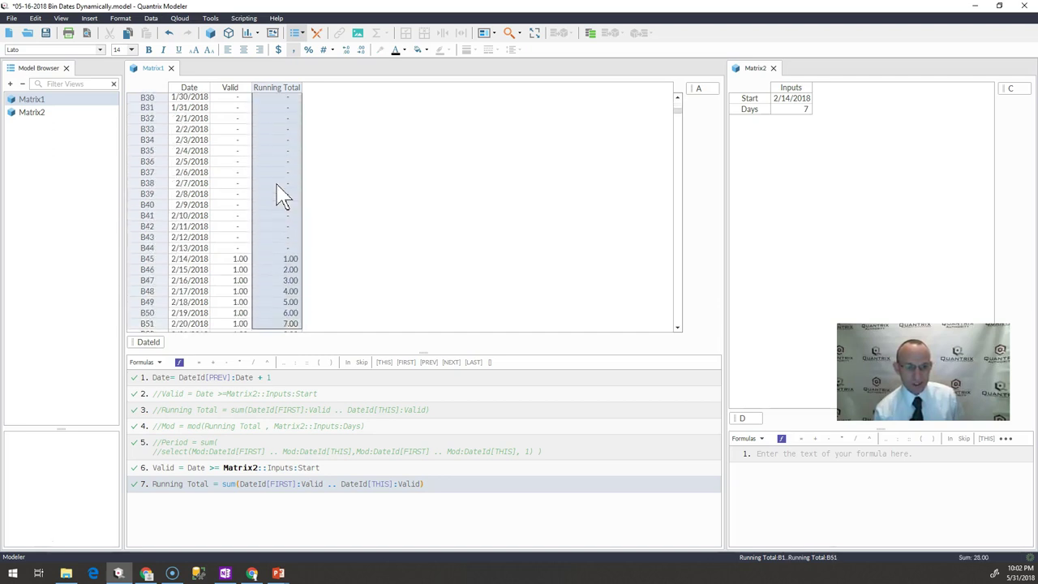
pyautogui.hotkey('shift', 'Up')
pyautogui.hotkey('shift', 'Up')
pyautogui.hotkey('shift', 'Up')
pyautogui.hotkey('shift', 'Up')
pyautogui.hotkey('shift', 'Up')
pyautogui.hotkey('shift', 'Up')
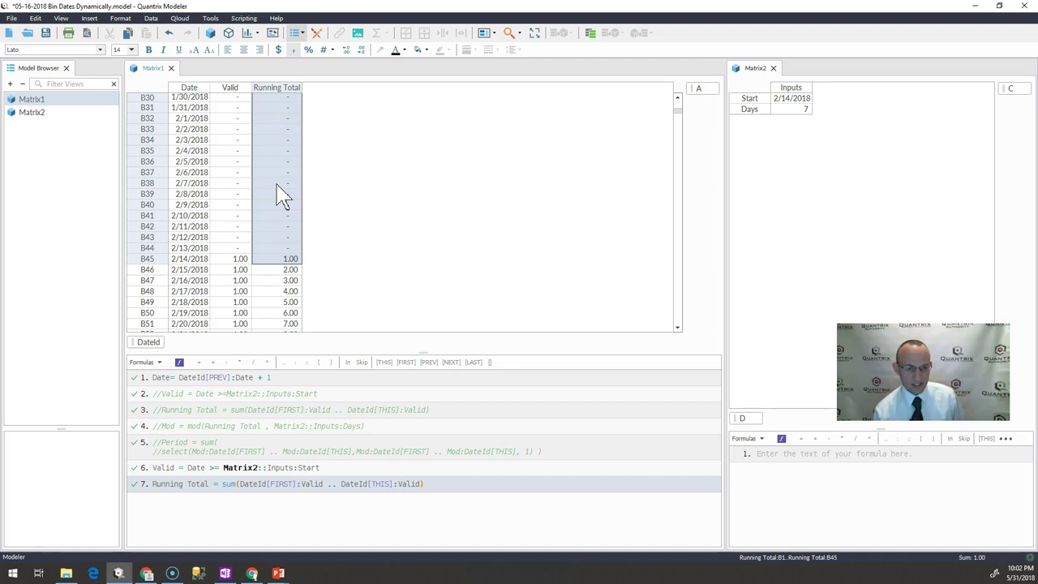
pyautogui.hotkey('shift', 'Down')
pyautogui.hotkey('shift', 'Down')
pyautogui.hotkey('shift', 'Down')
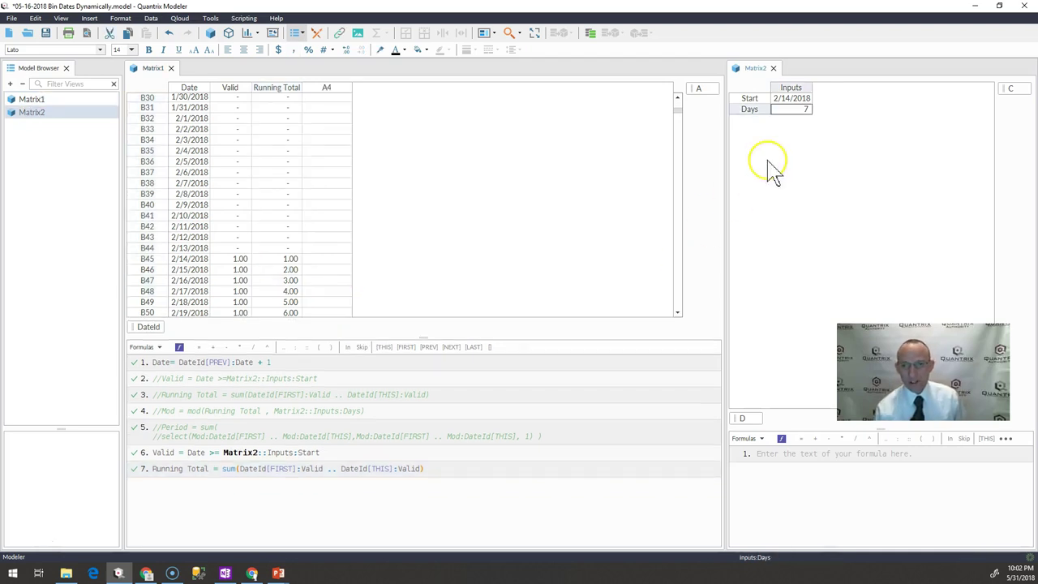
pyautogui.click(791, 111)
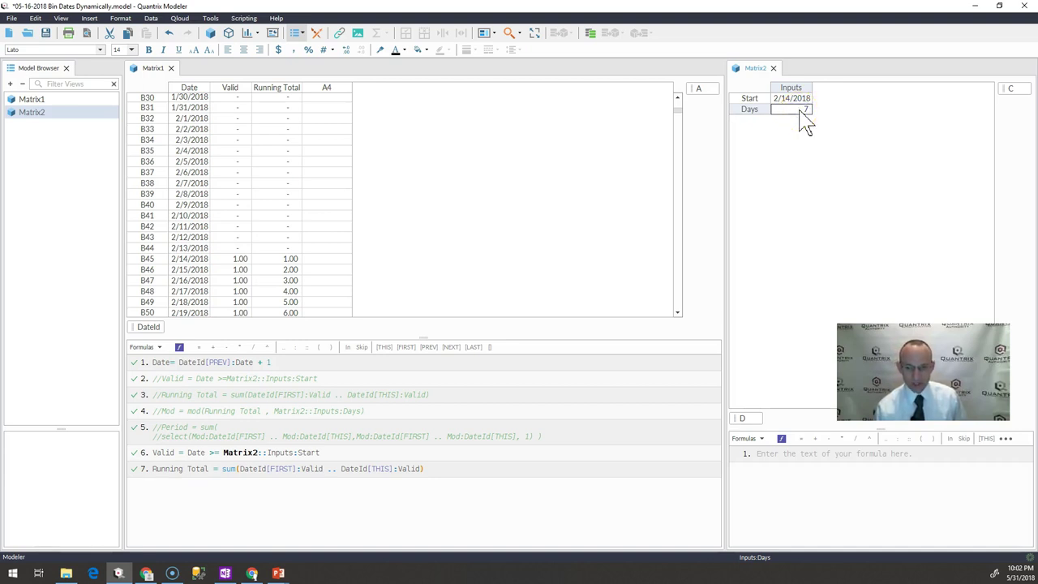
# Step: Rename the new A4 column to Mod
pyautogui.click(327, 89)
pyautogui.doubleClick(327, 88)
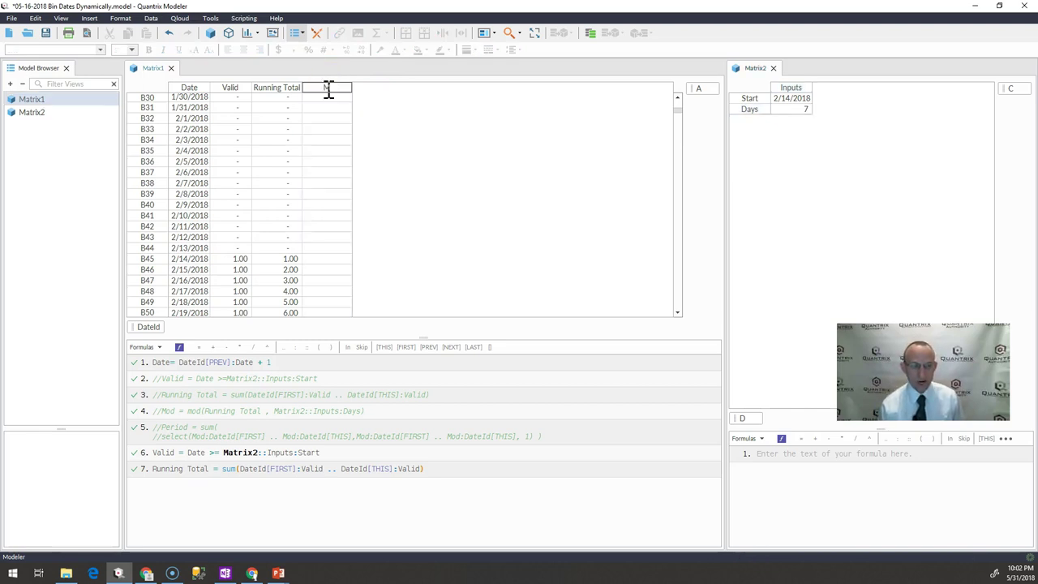
pyautogui.write('Mod')
pyautogui.press('Return')
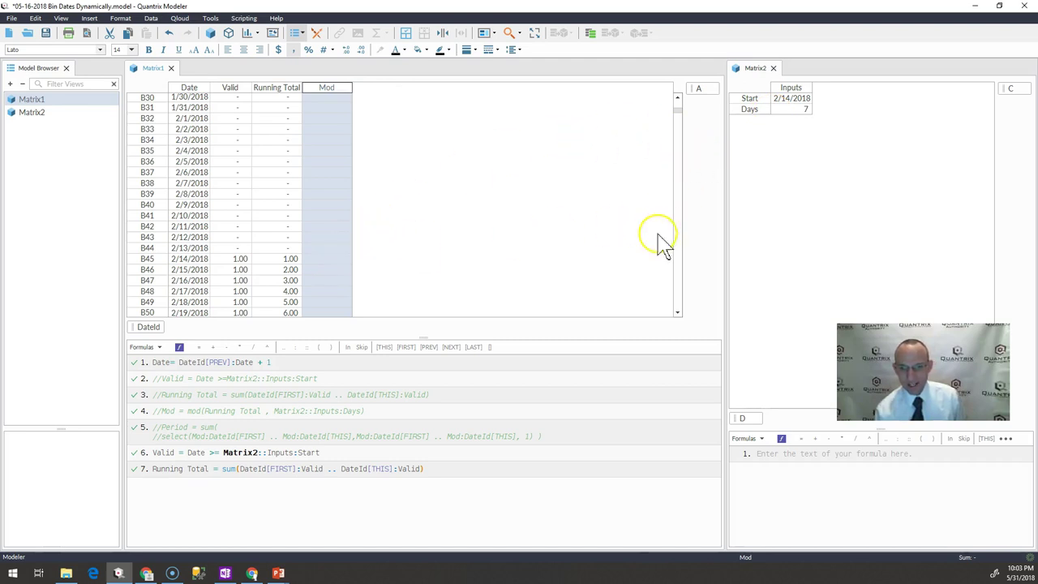
# Step: Check the Running Total and Mod entries for 2/20/2018
pyautogui.click(677, 312)
pyautogui.click(677, 312)
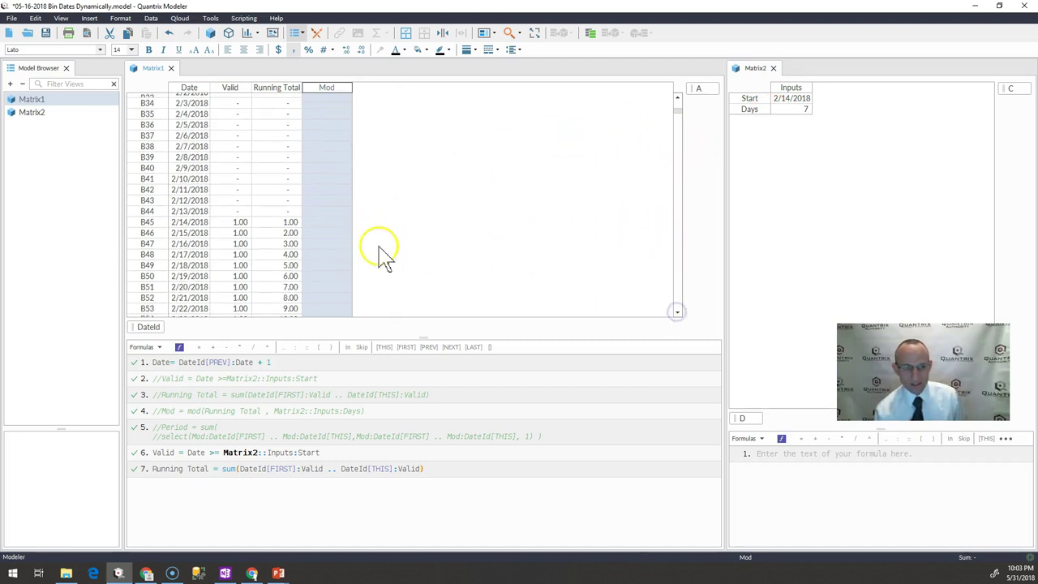
pyautogui.click(290, 287)
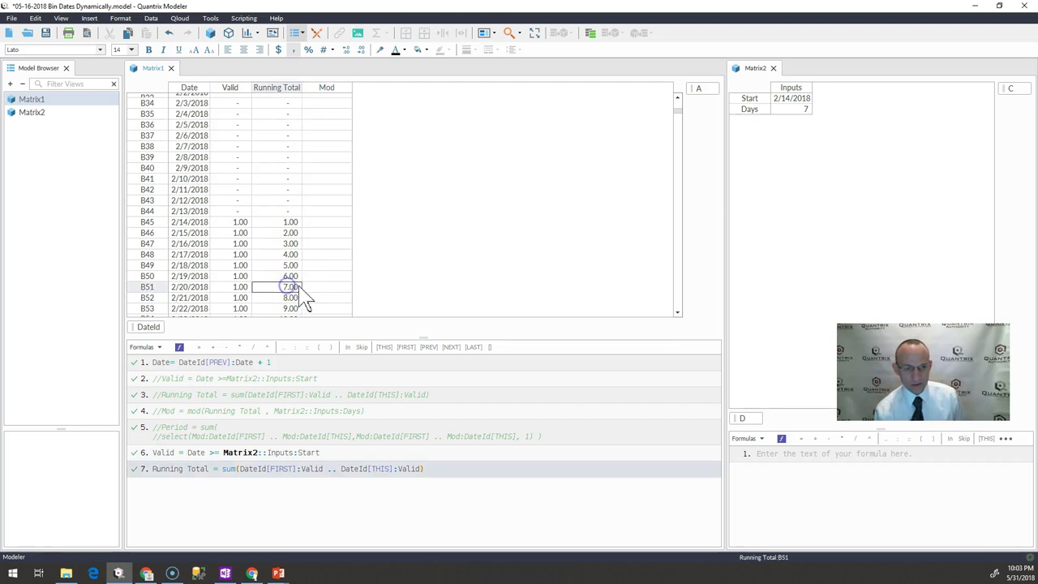
pyautogui.click(316, 288)
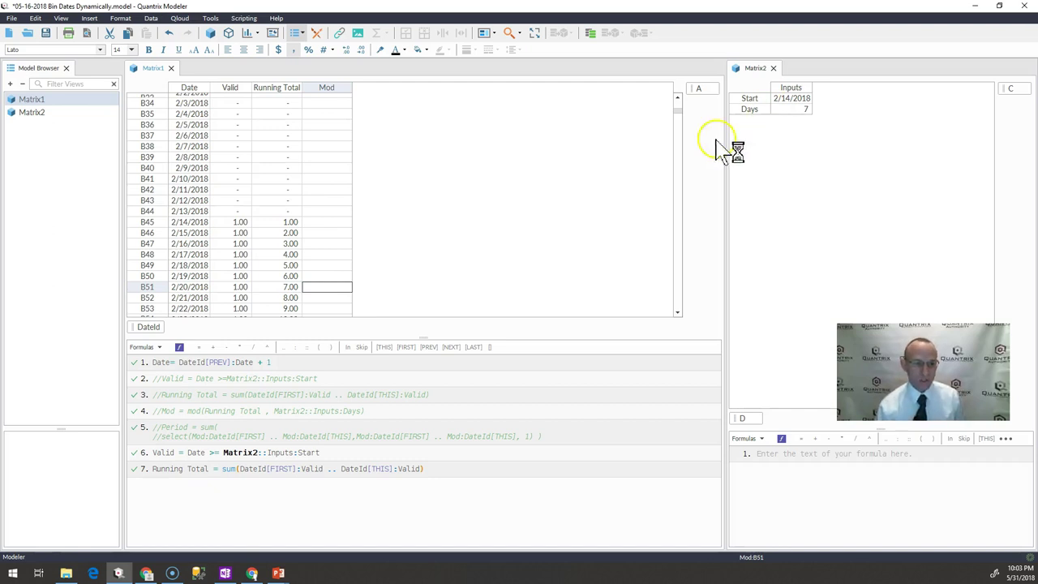
# Step: Give Mod the formula mod(Running Total, Matrix2::Inputs:Days) and check the 2/14/2018 result
pyautogui.click(326, 87)
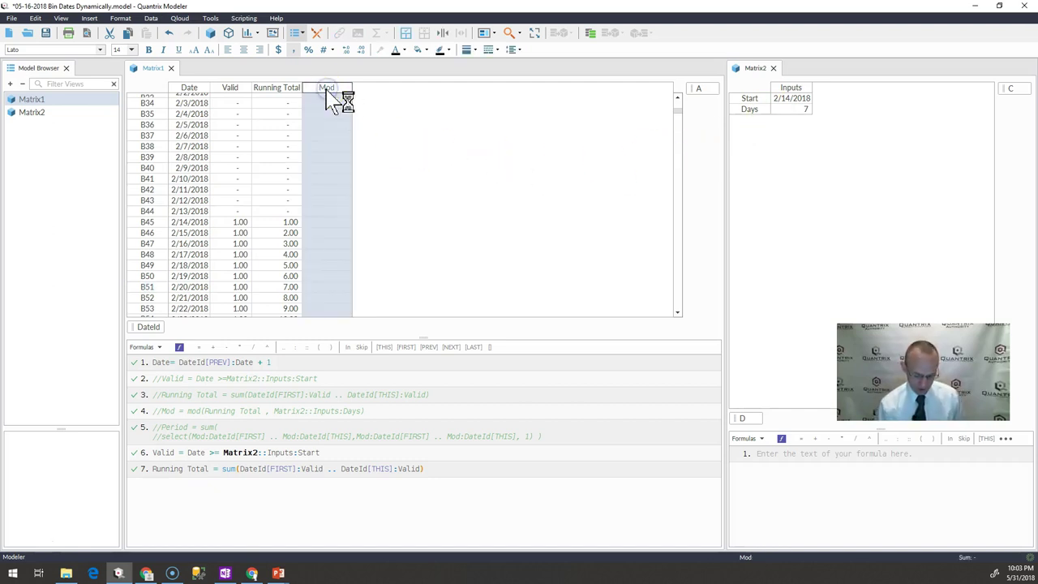
pyautogui.write('= ')
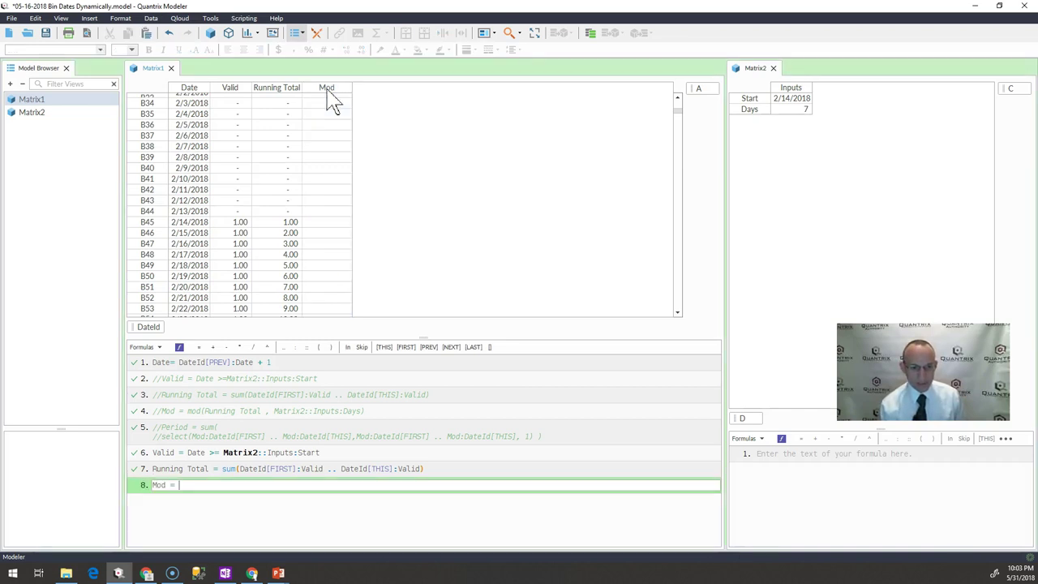
pyautogui.write('mod(')
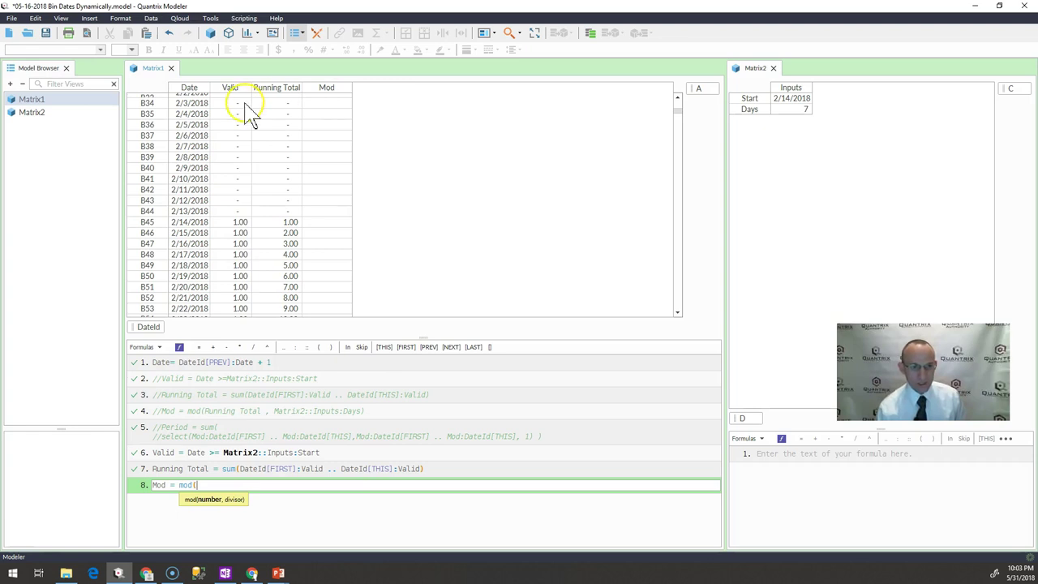
pyautogui.click(274, 93)
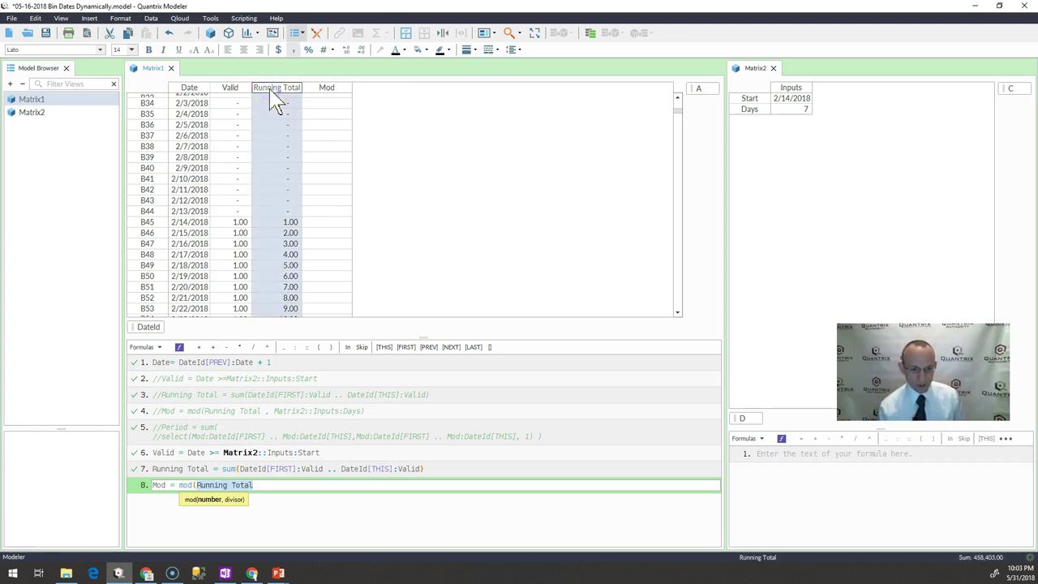
pyautogui.write(',')
pyautogui.click(799, 109)
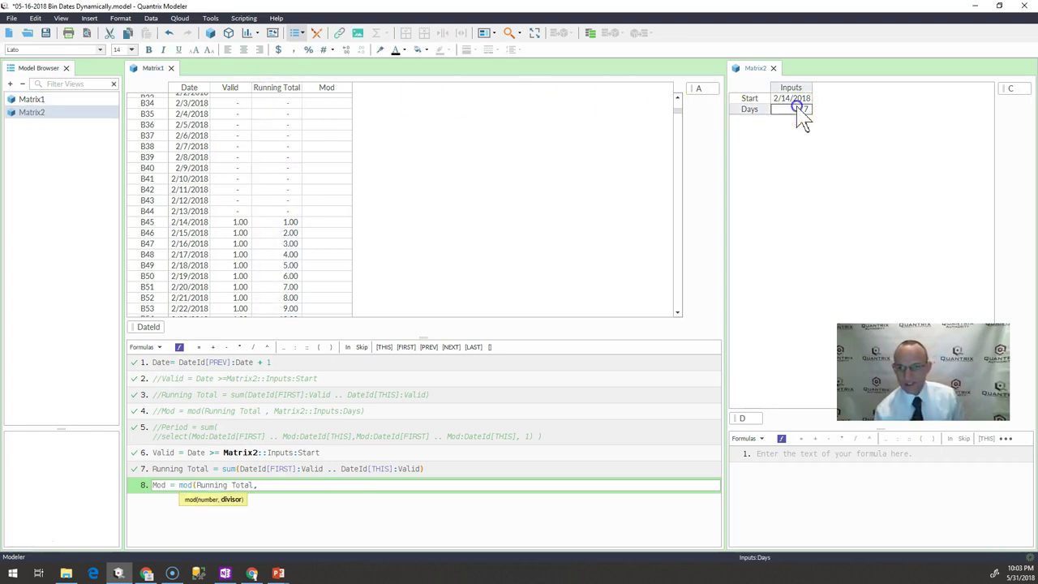
pyautogui.press('Return')
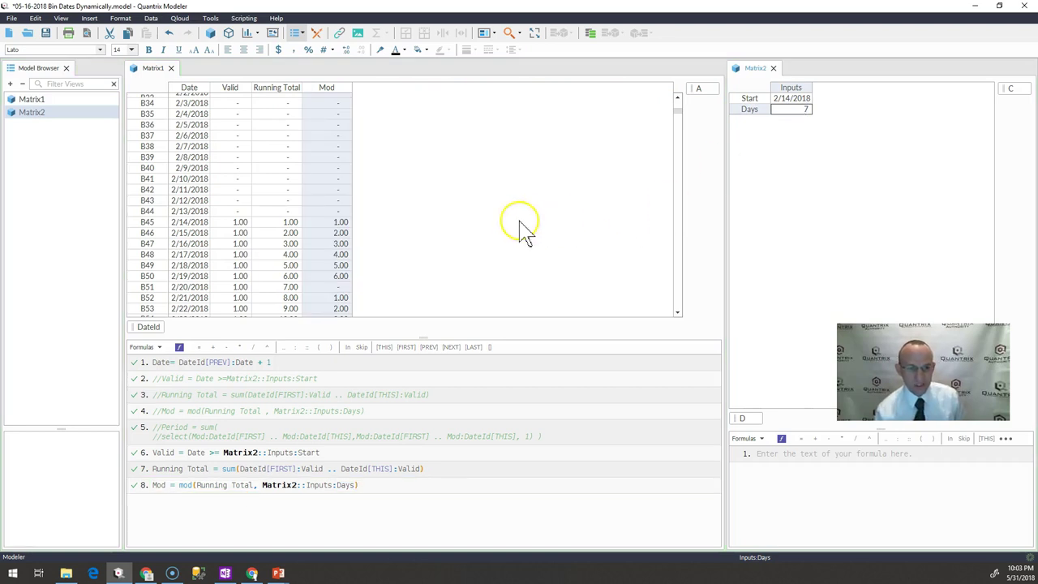
pyautogui.click(332, 223)
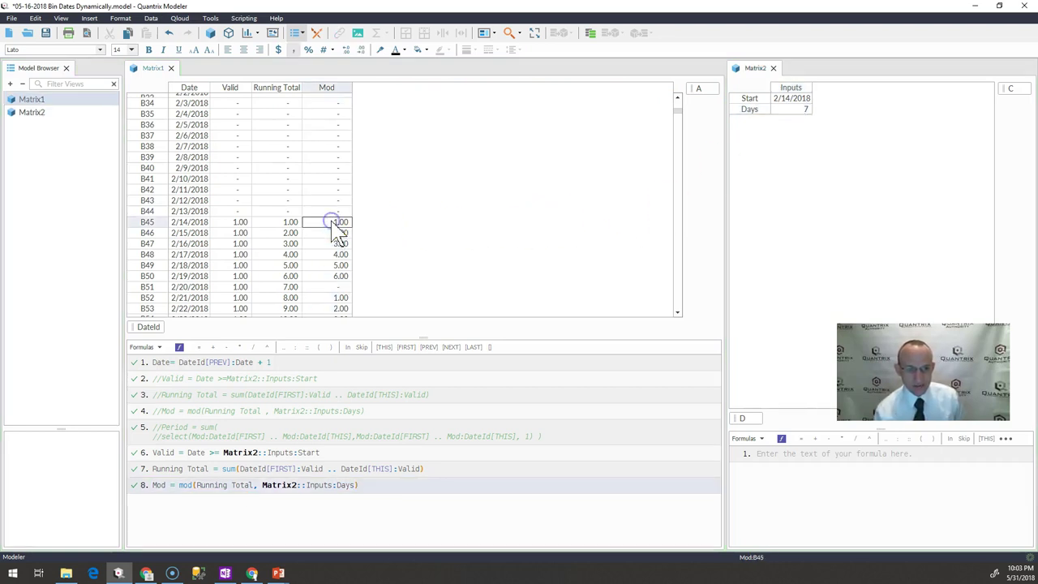
pyautogui.moveTo(333, 223); pyautogui.dragTo(331, 275)
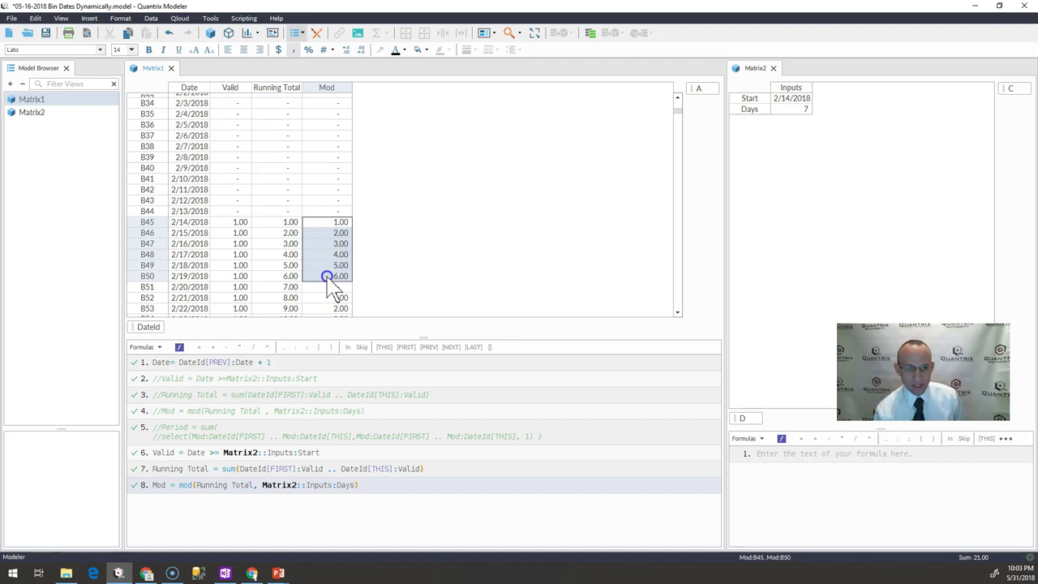
pyautogui.click(290, 222)
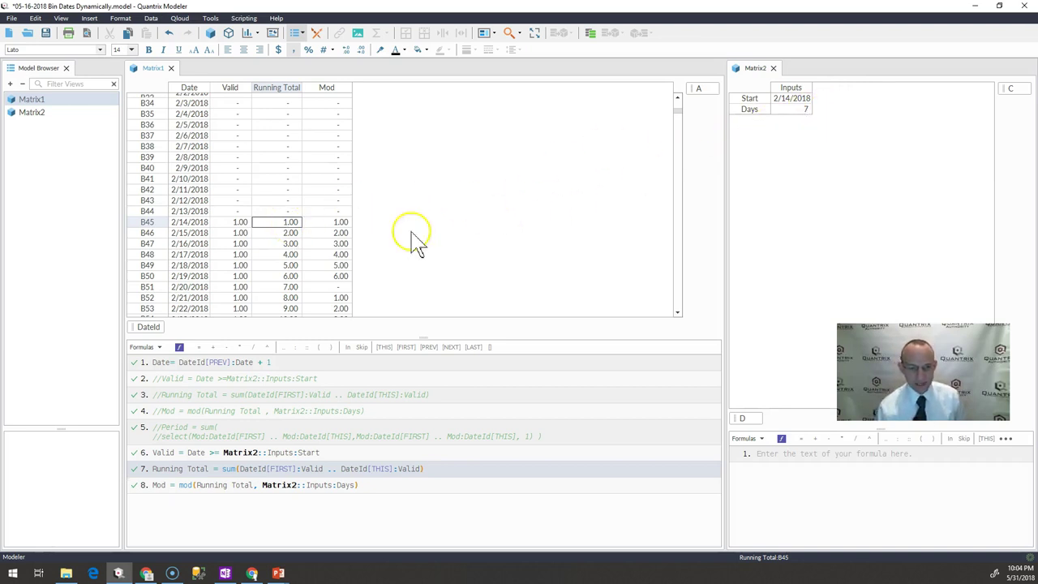
pyautogui.click(290, 266)
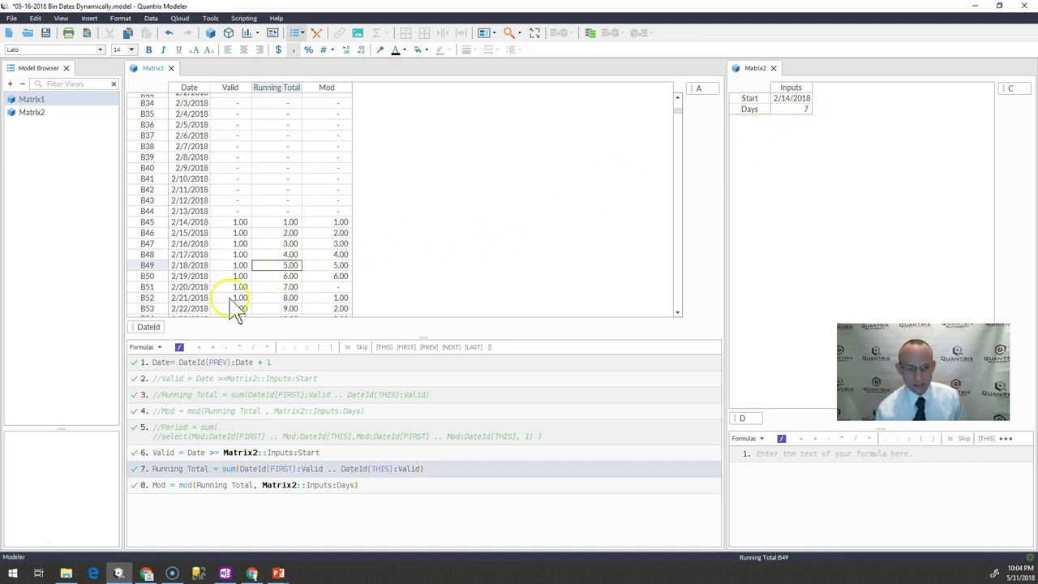
pyautogui.click(290, 287)
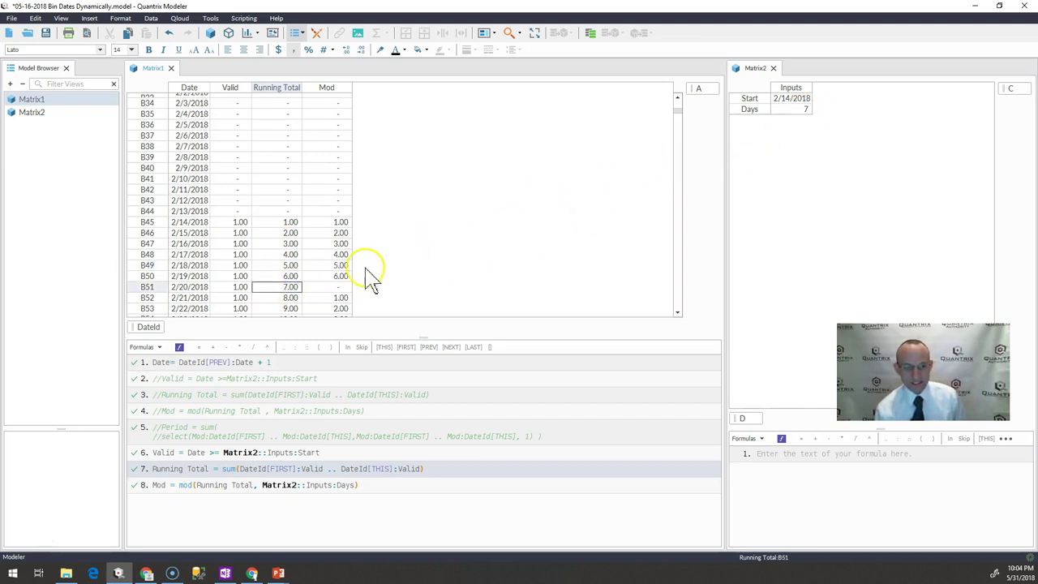
pyautogui.click(337, 290)
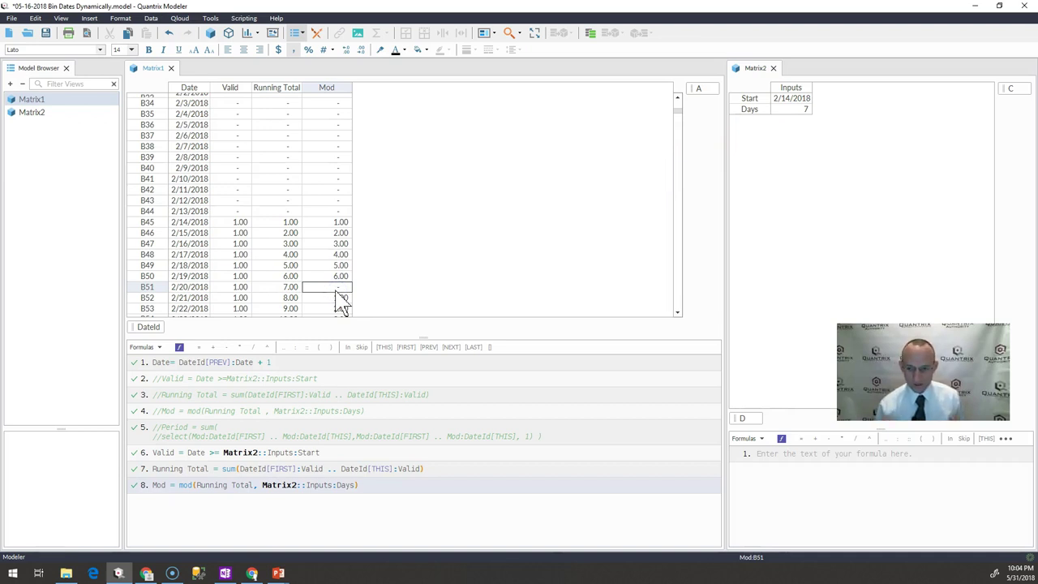
pyautogui.click(675, 313)
pyautogui.click(675, 313)
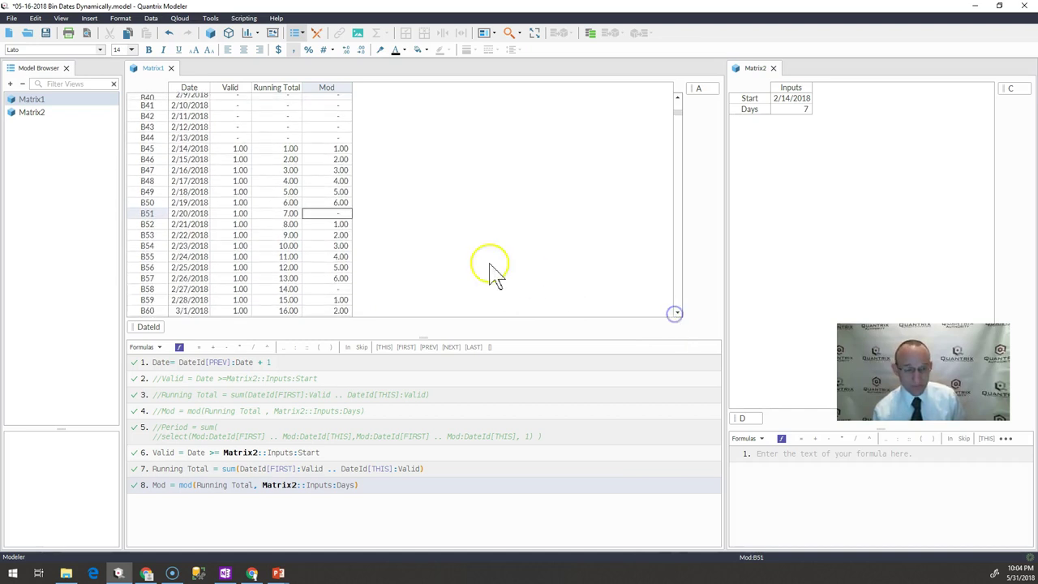
pyautogui.click(339, 289)
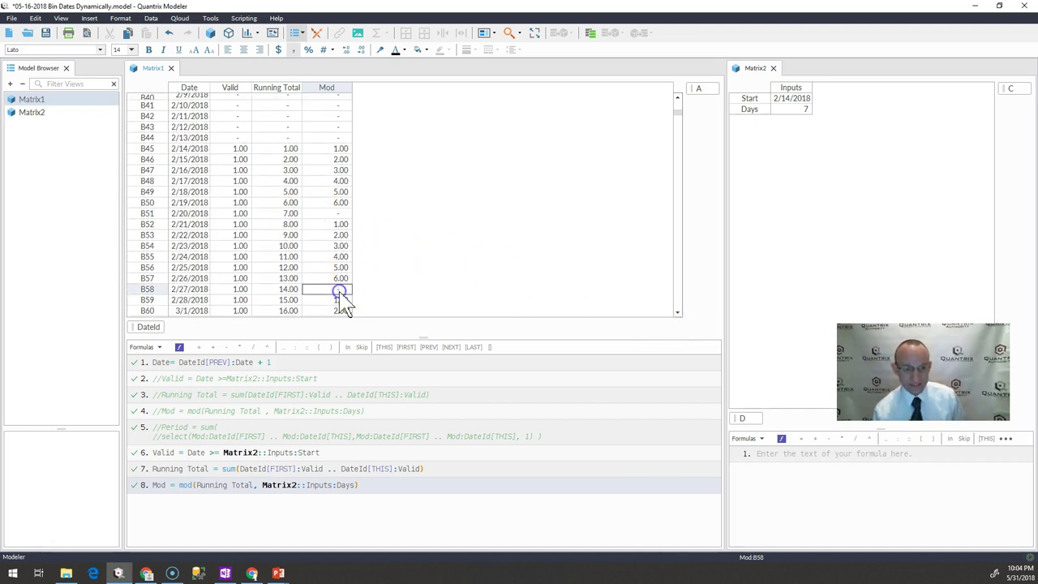
pyautogui.click(296, 290)
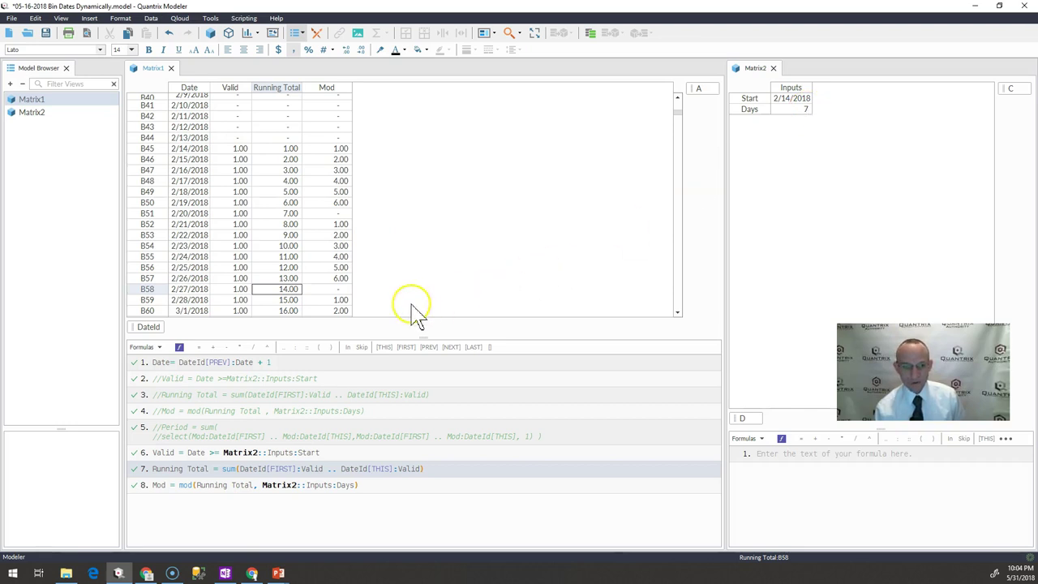
pyautogui.click(339, 290)
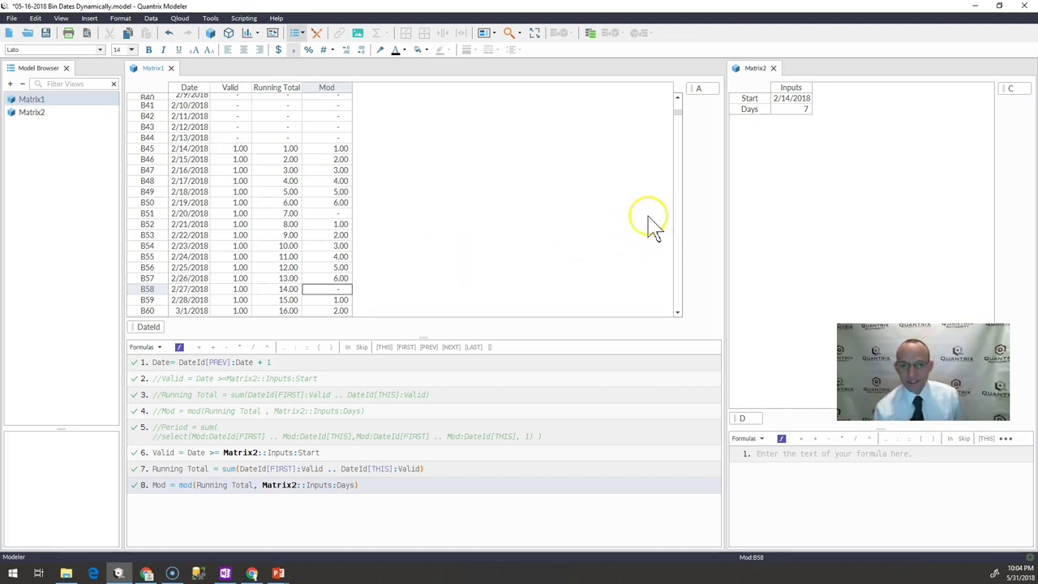
# Step: Insert a new column after Mod, noting the Days input of 7
pyautogui.click(791, 108)
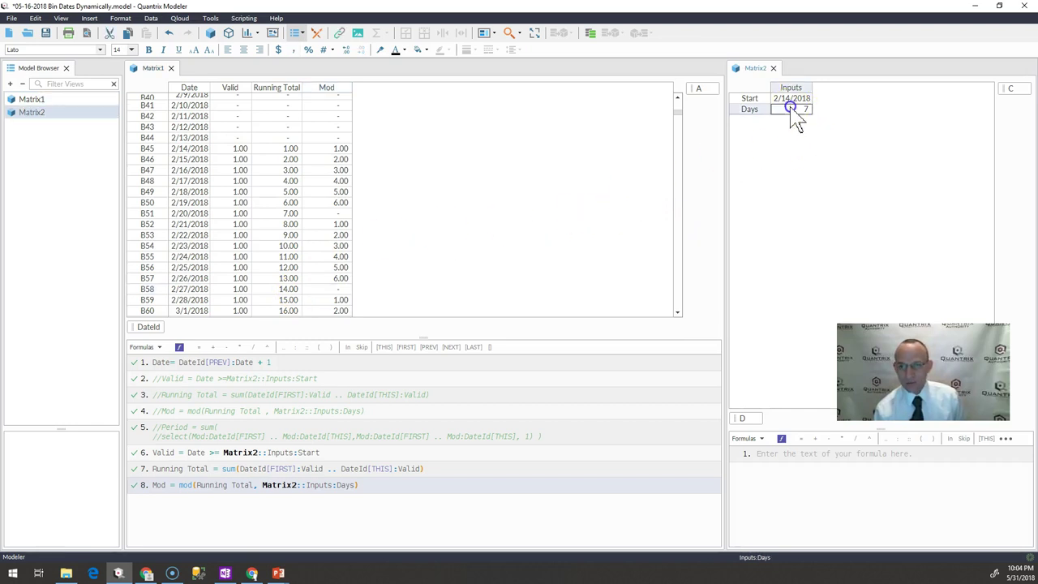
pyautogui.click(328, 87)
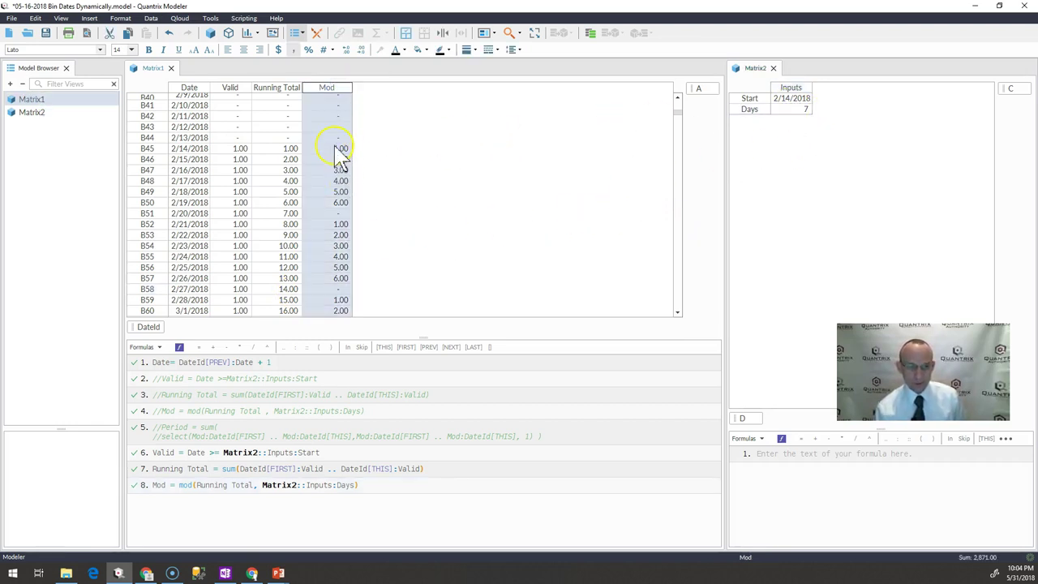
pyautogui.press('Return')
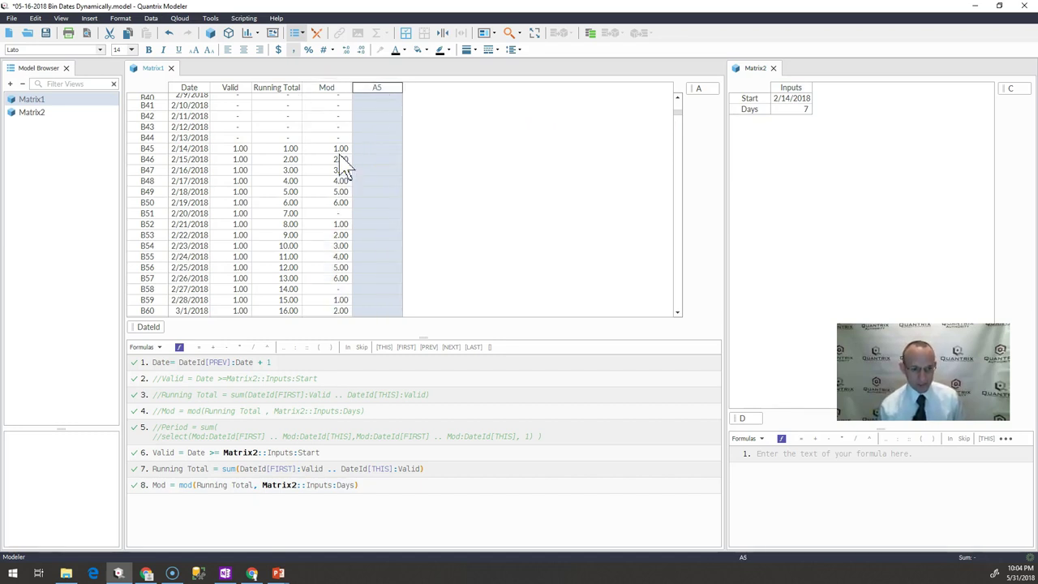
# Step: Name the column Period and begin its formula sum(select(Mod:DateId[FIRST]..Mod:DateId[THIS],
pyautogui.write('Period')
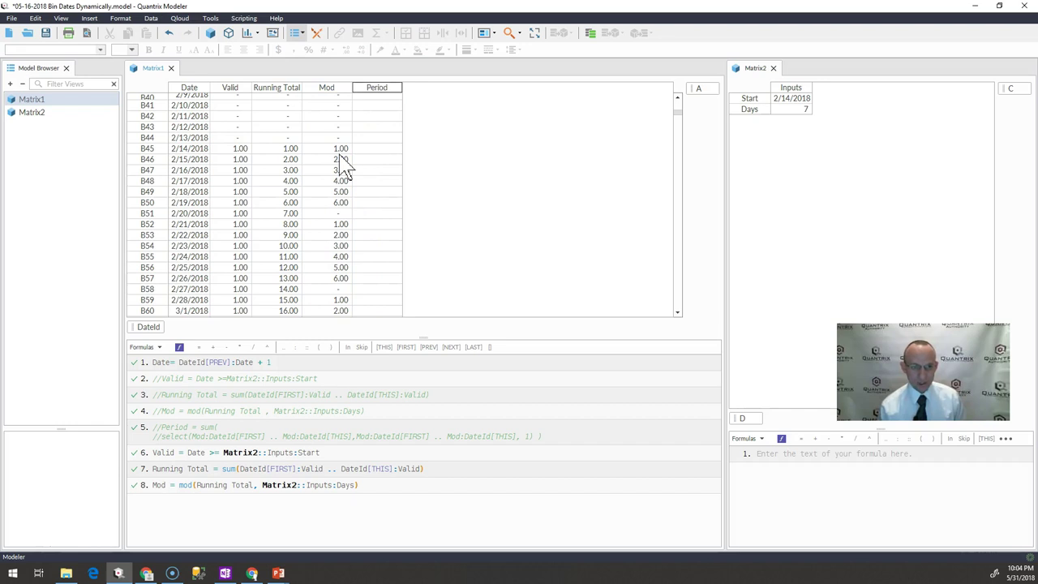
pyautogui.press('Return')
pyautogui.press('=')
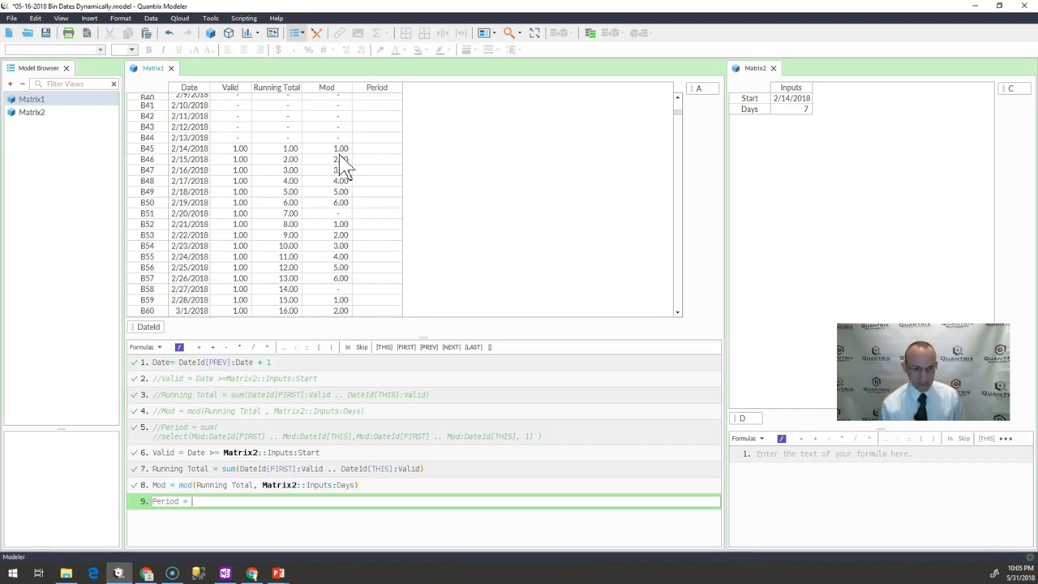
pyautogui.write('sum(')
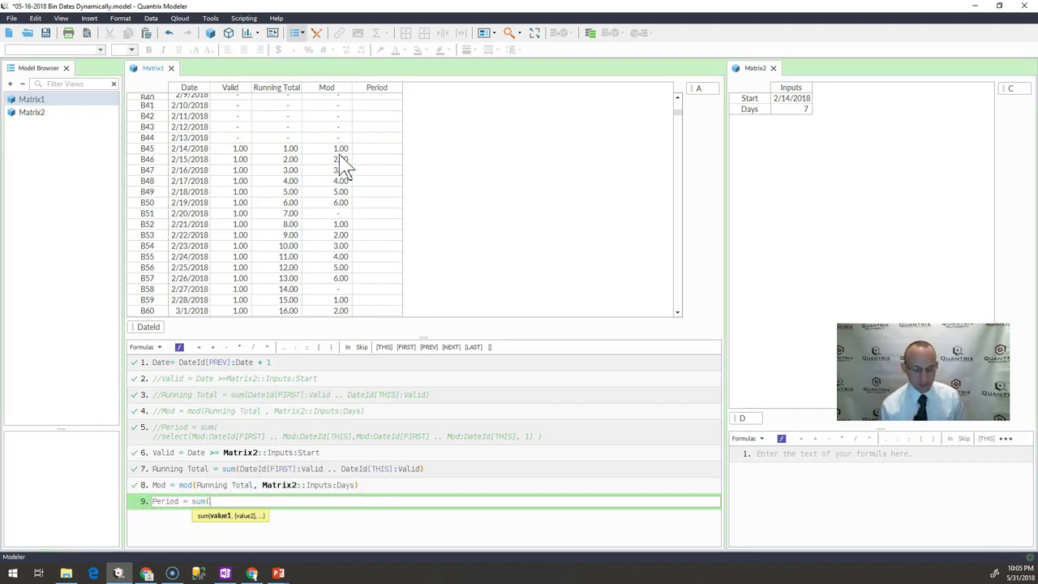
pyautogui.hotkey('shift', 'Return')
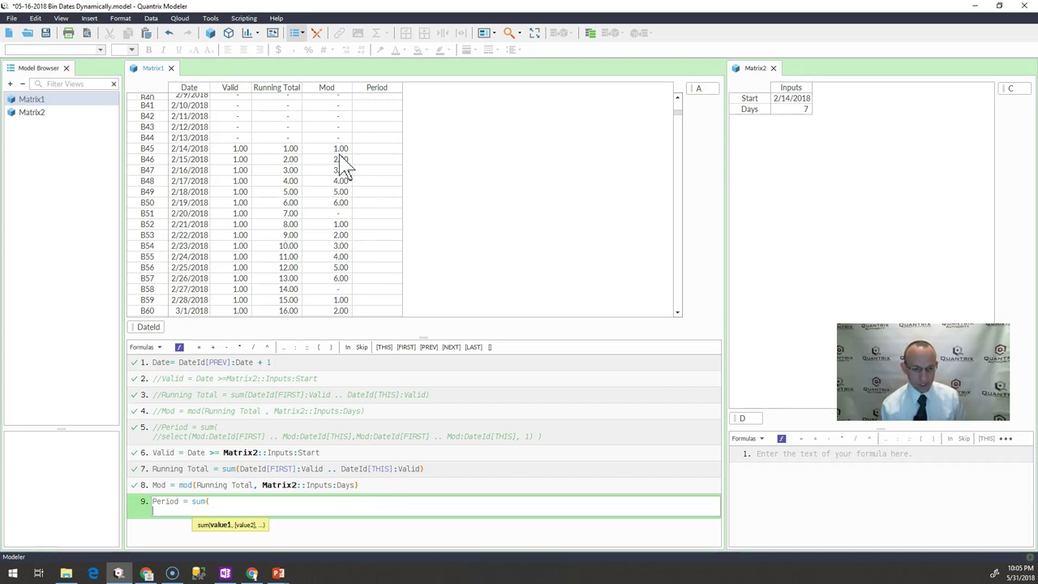
pyautogui.write('select(')
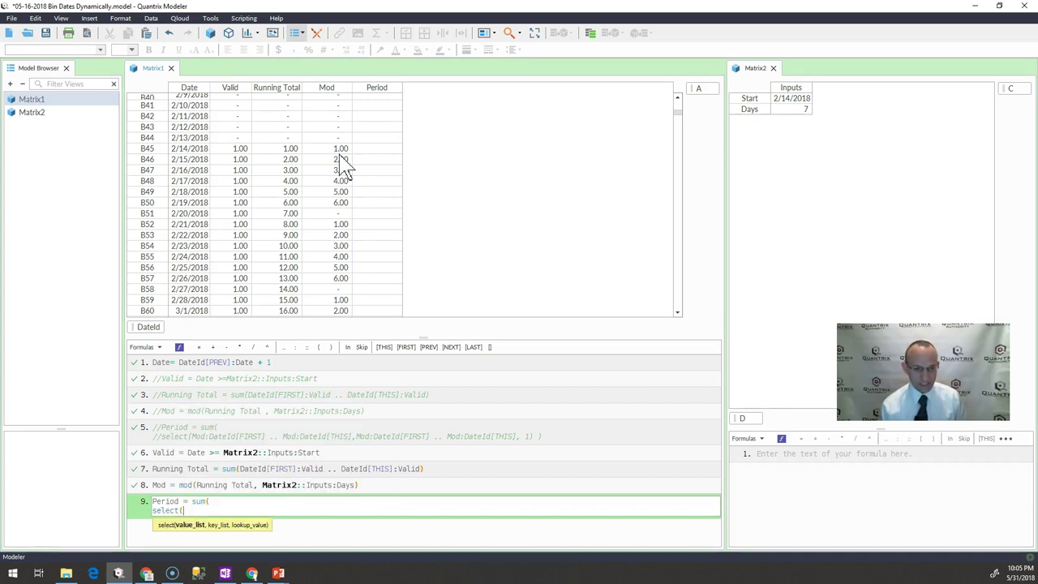
pyautogui.click(336, 89)
pyautogui.write(':Datid')
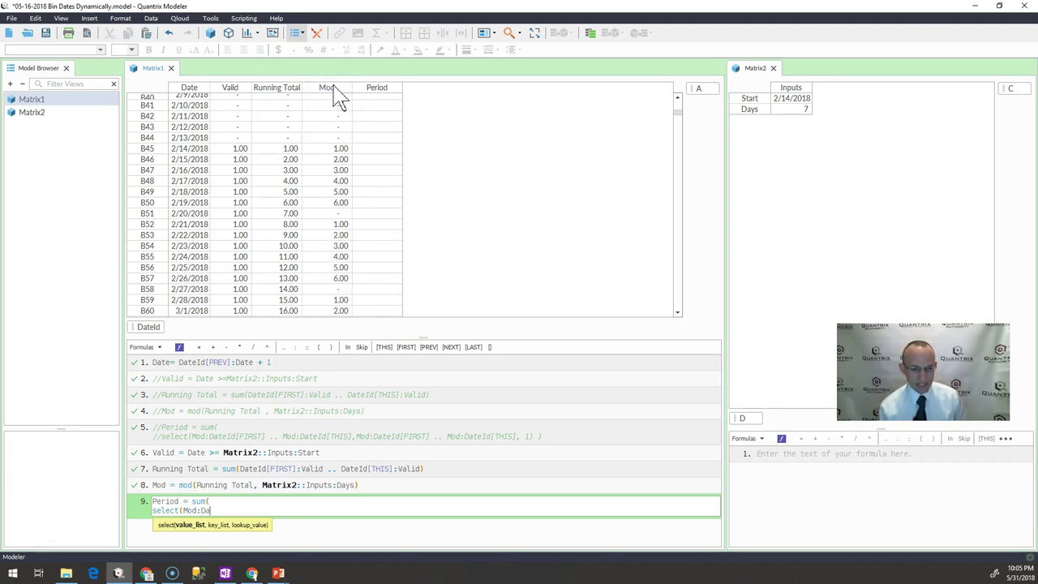
pyautogui.press('BackSpace')
pyautogui.press('BackSpace')
pyautogui.write('eId[FIRST]..')
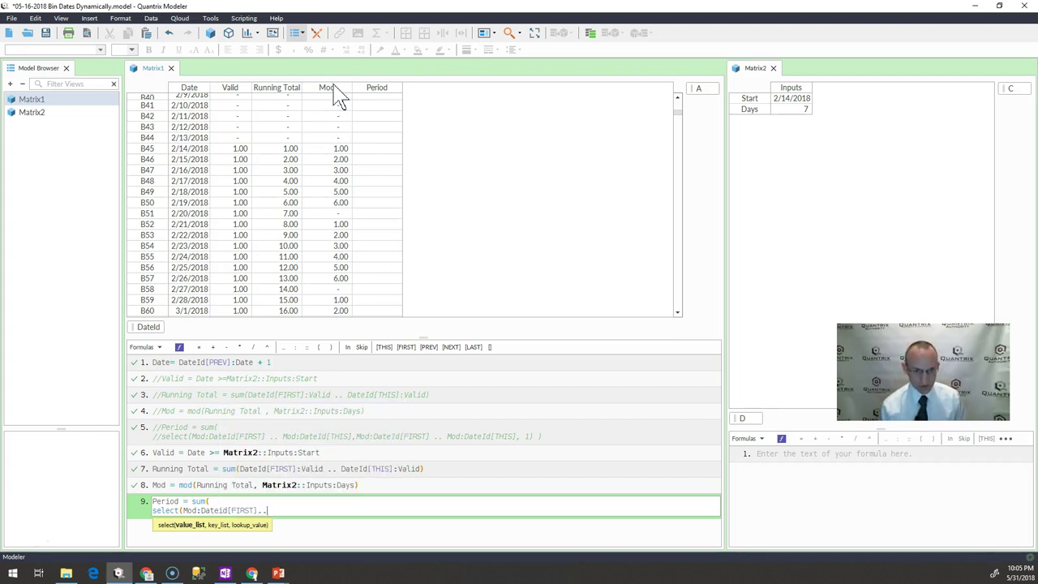
pyautogui.write('mod')
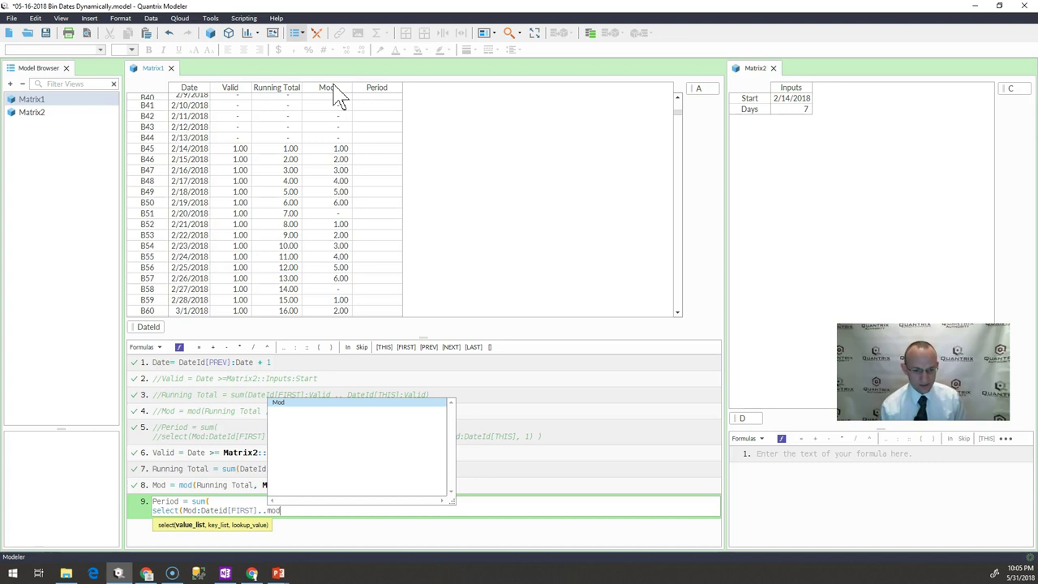
pyautogui.write(':da')
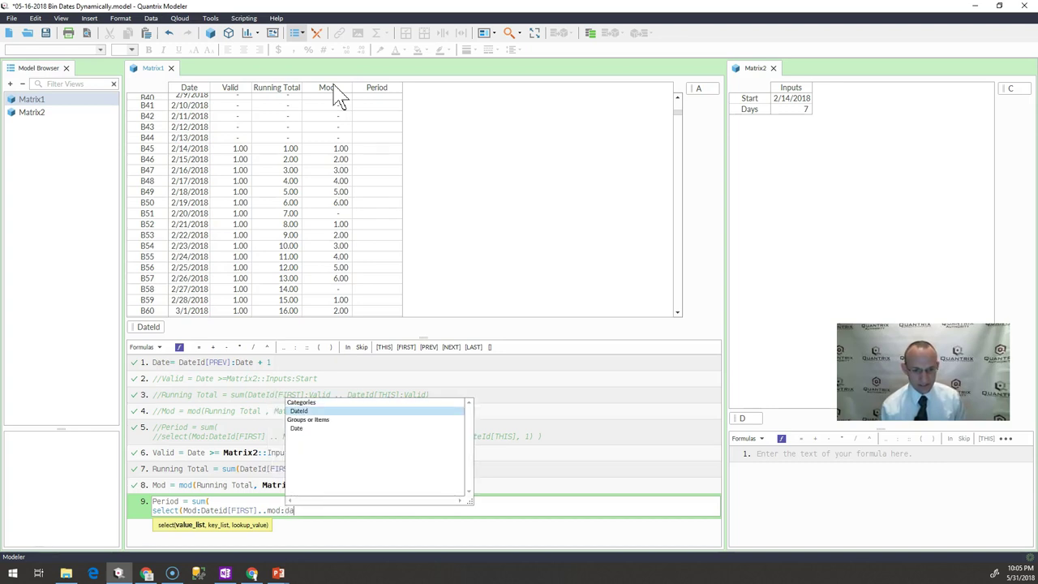
pyautogui.press('Return')
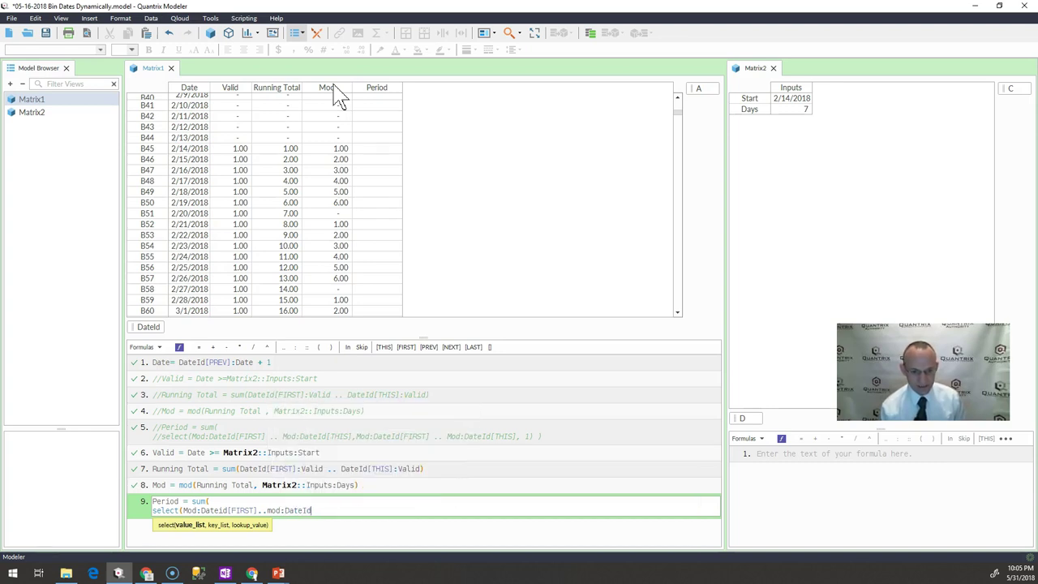
pyautogui.write('[')
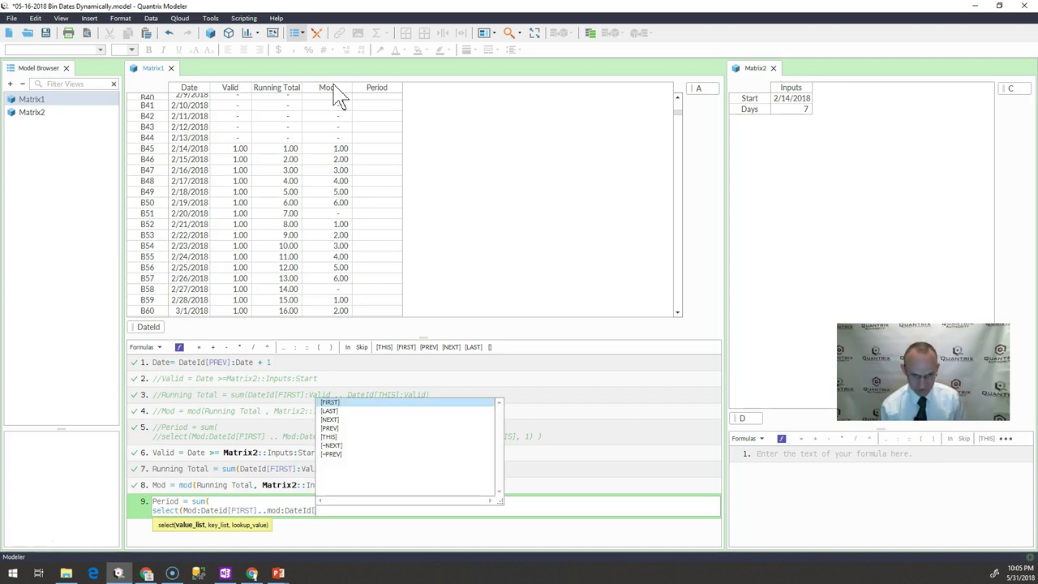
pyautogui.write('this]')
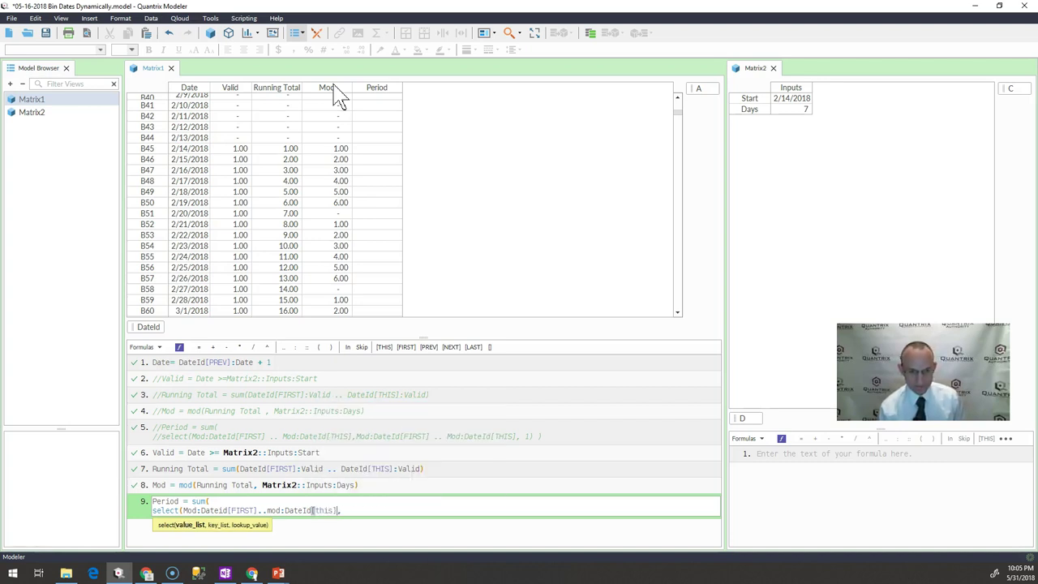
pyautogui.write(',')
# Step: Complete the Period formula by reusing the same Mod range and selecting value 1
pyautogui.hotkey('ctrl', 'shift', 'Left')
pyautogui.hotkey('ctrl', 'shift', 'Left')
pyautogui.hotkey('ctrl', 'shift', 'Left')
pyautogui.hotkey('ctrl', 'shift', 'Left')
pyautogui.hotkey('ctrl', 'shift', 'Left')
pyautogui.hotkey('ctrl', 'shift', 'Left')
pyautogui.hotkey('ctrl', 'shift', 'Left')
pyautogui.hotkey('ctrl', 'shift', 'Left')
pyautogui.hotkey('ctrl', 'shift', 'Left')
pyautogui.hotkey('ctrl', 'shift', 'Left')
pyautogui.hotkey('ctrl', 'c')
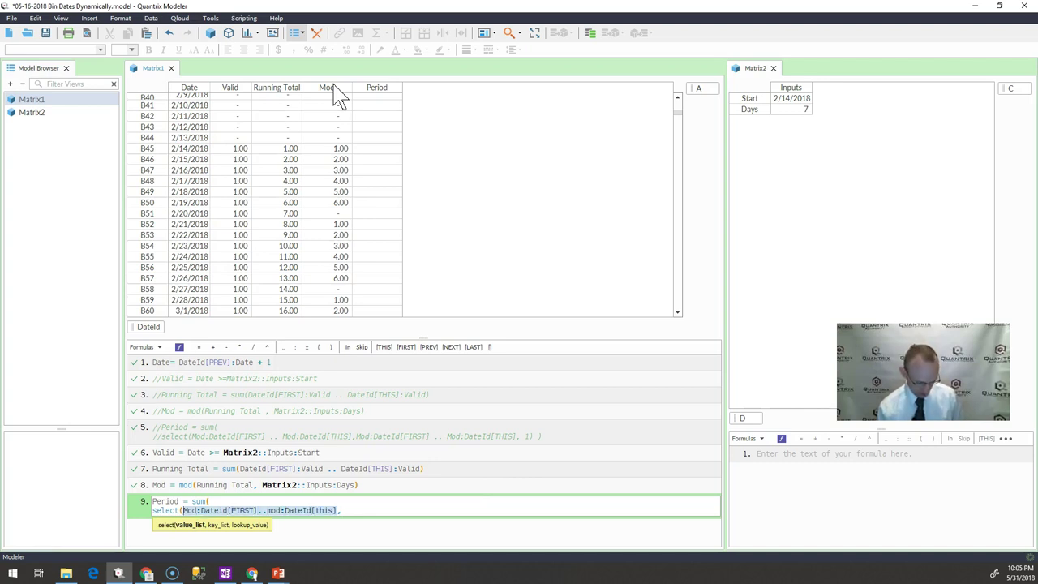
pyautogui.press('End')
pyautogui.hotkey('ctrl', 'v')
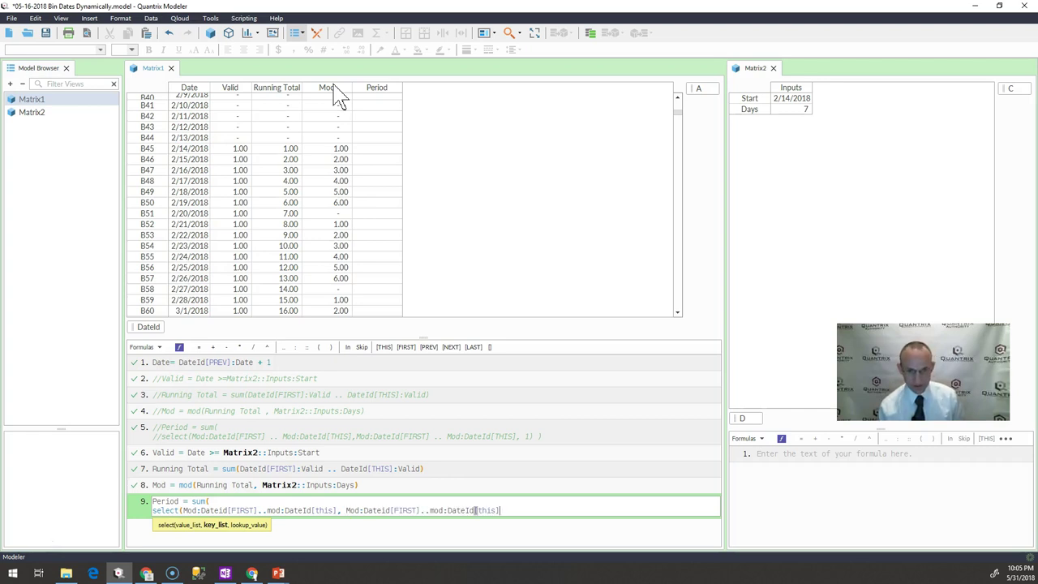
pyautogui.write(',')
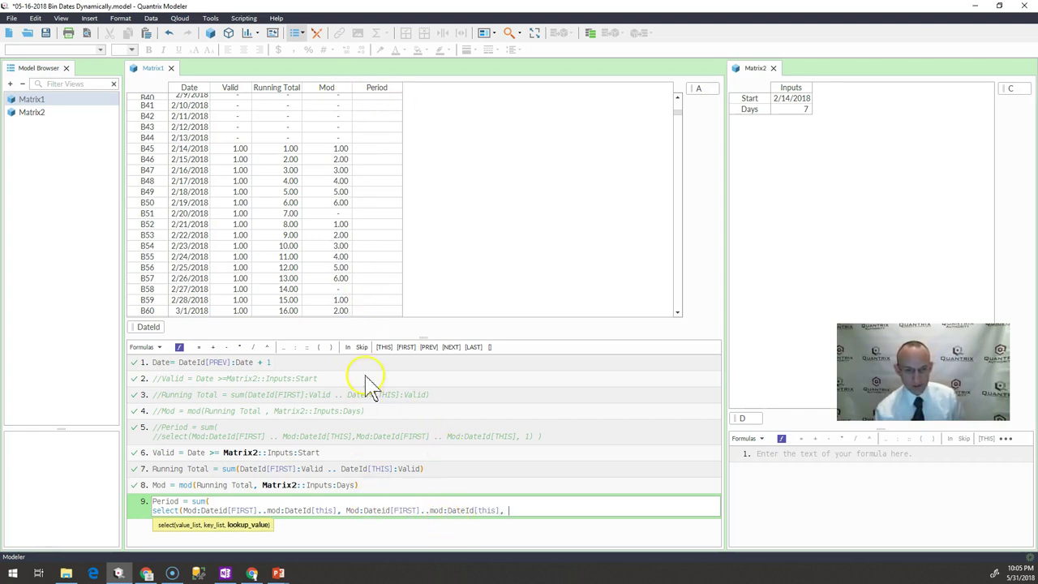
pyautogui.write(' 1')
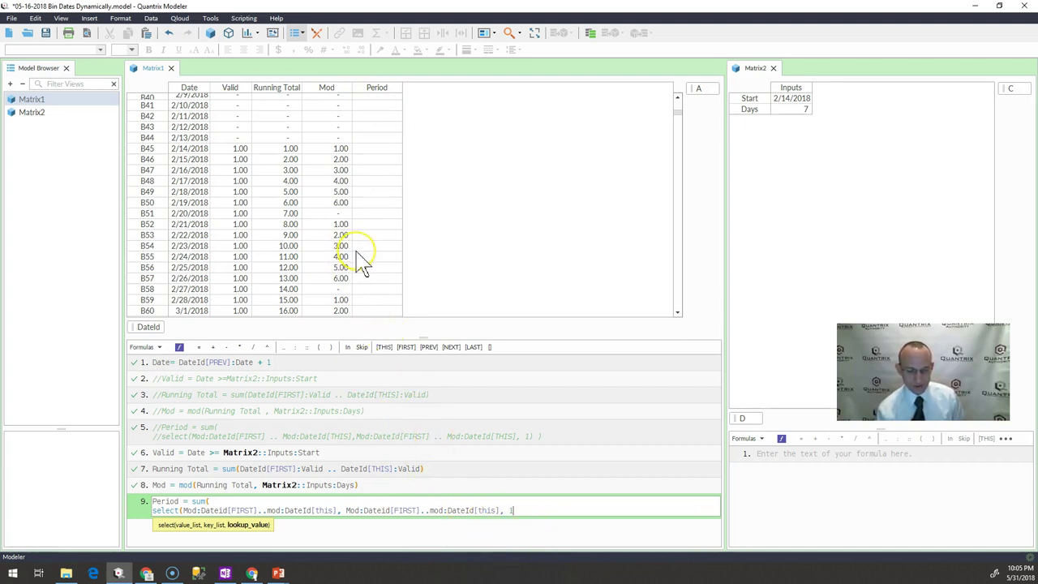
pyautogui.write(')')
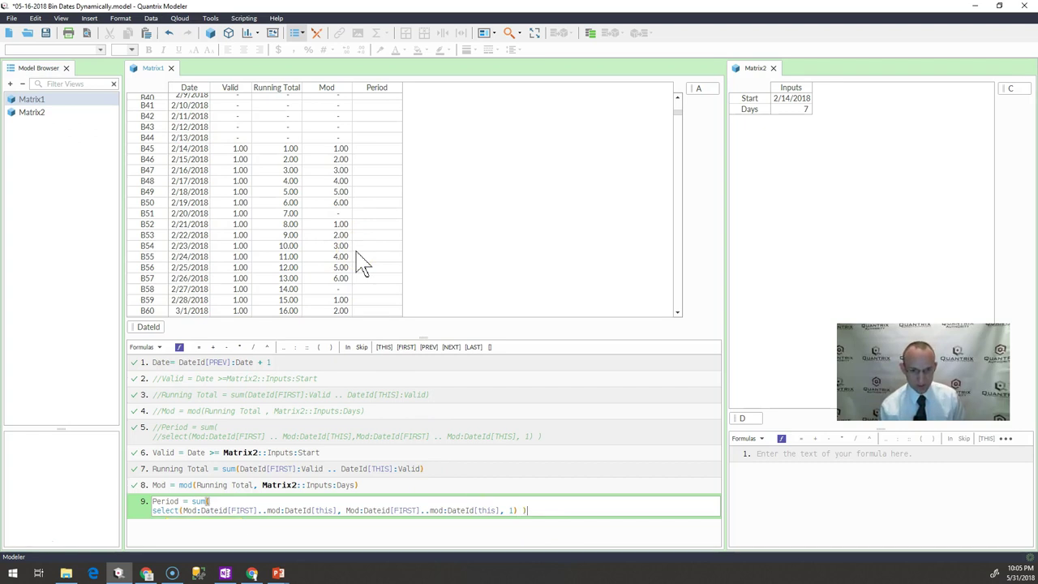
pyautogui.press('Return')
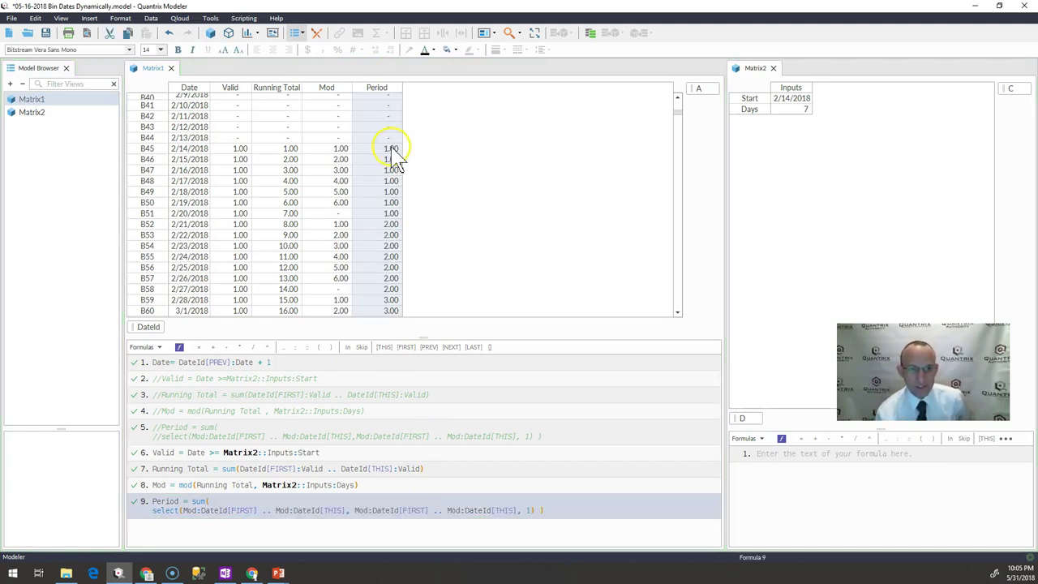
pyautogui.moveTo(392, 152); pyautogui.dragTo(386, 213)
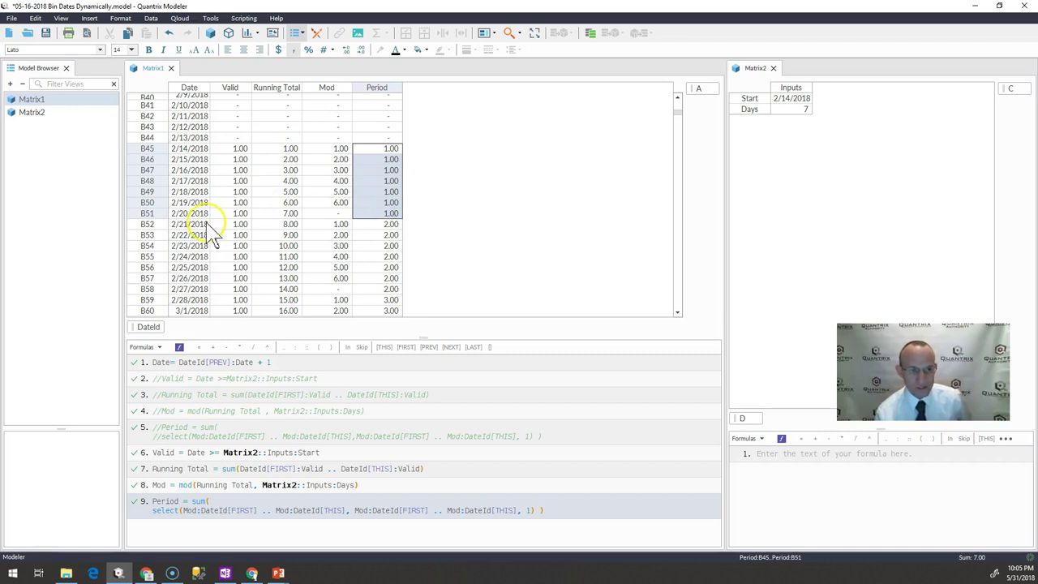
pyautogui.click(389, 224)
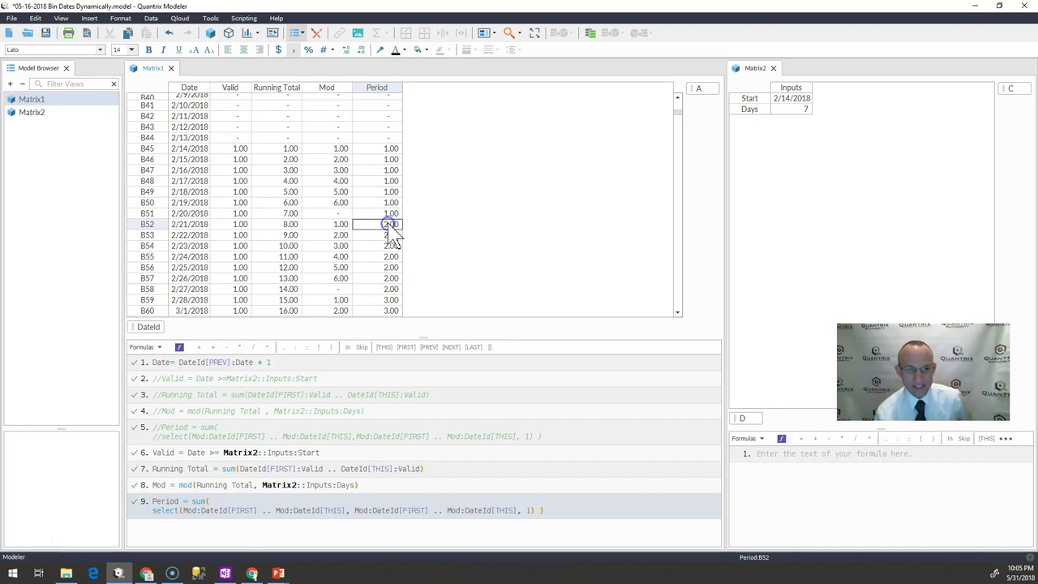
pyautogui.moveTo(391, 233); pyautogui.dragTo(382, 290)
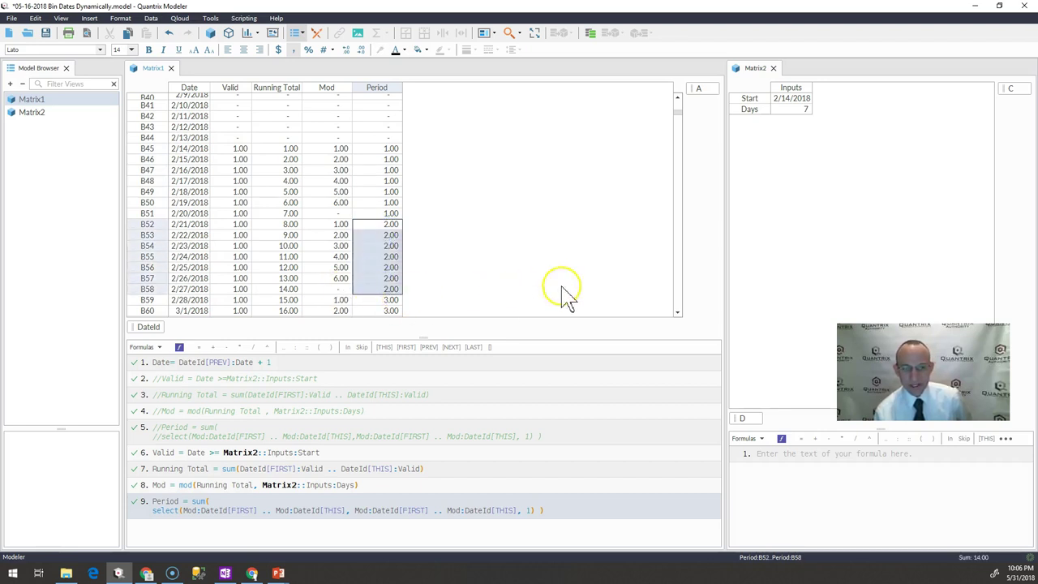
pyautogui.click(677, 311)
pyautogui.click(677, 311)
pyautogui.click(677, 311)
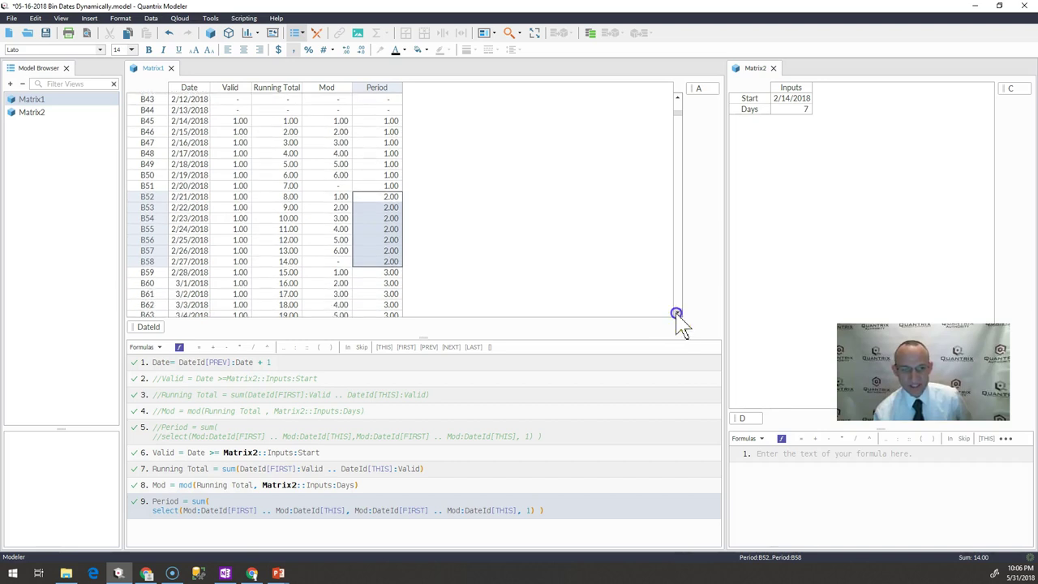
pyautogui.moveTo(378, 272); pyautogui.dragTo(387, 323)
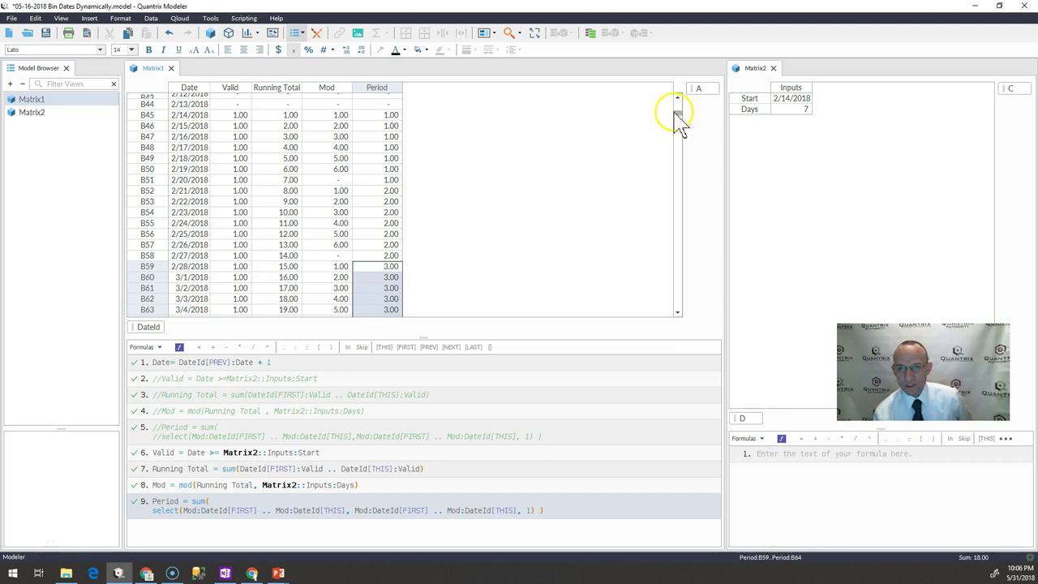
pyautogui.moveTo(677, 111); pyautogui.dragTo(678, 96)
# Step: Set the Days input to 2 and the Start input to 1/12/2018
pyautogui.click(794, 110)
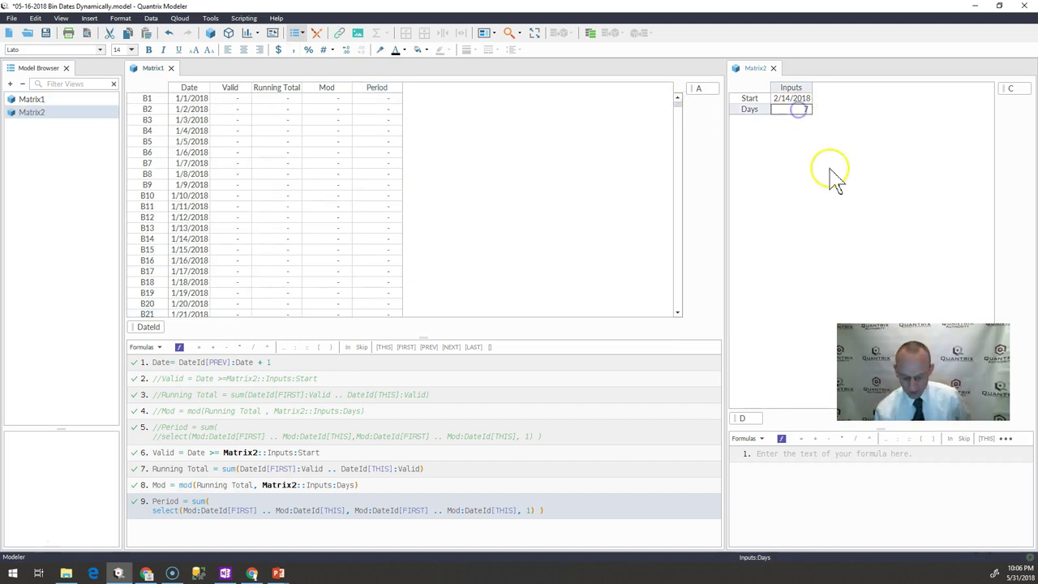
pyautogui.write('2')
pyautogui.press('Return')
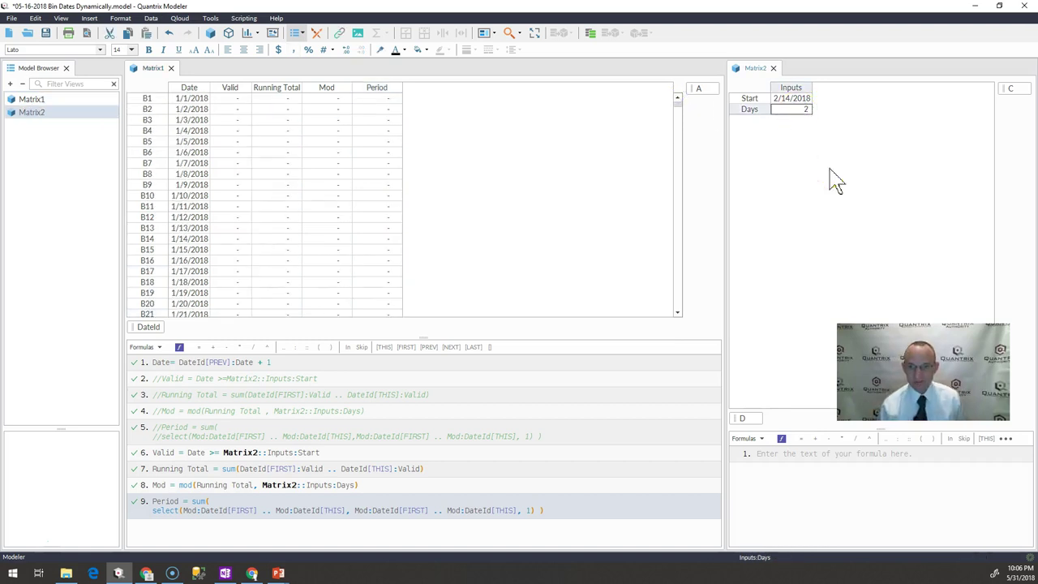
pyautogui.click(805, 100)
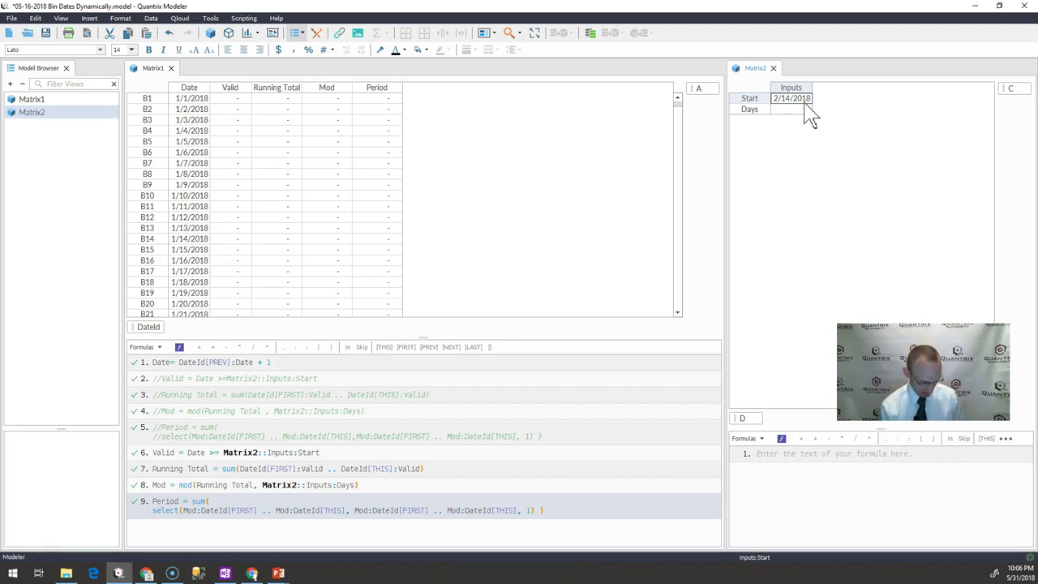
pyautogui.press('BackSpace')
pyautogui.write('1/12/2018')
pyautogui.press('Return')
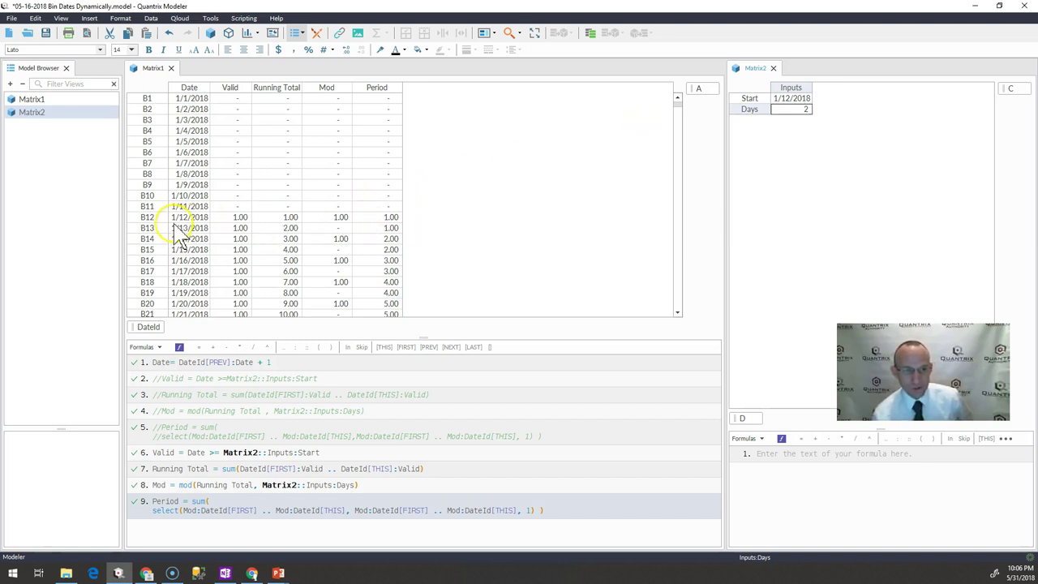
pyautogui.moveTo(391, 218); pyautogui.dragTo(382, 230)
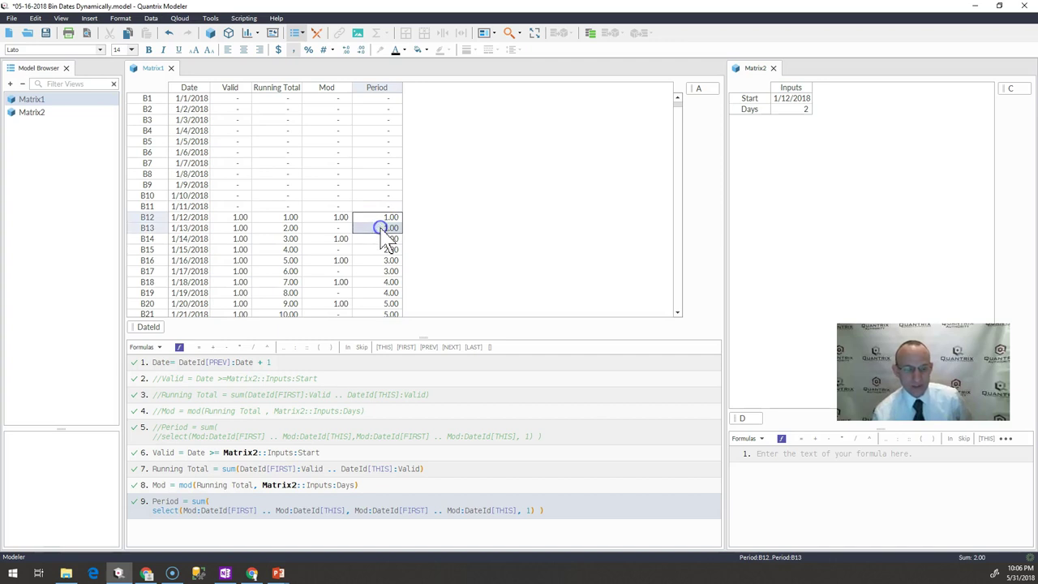
pyautogui.click(391, 235)
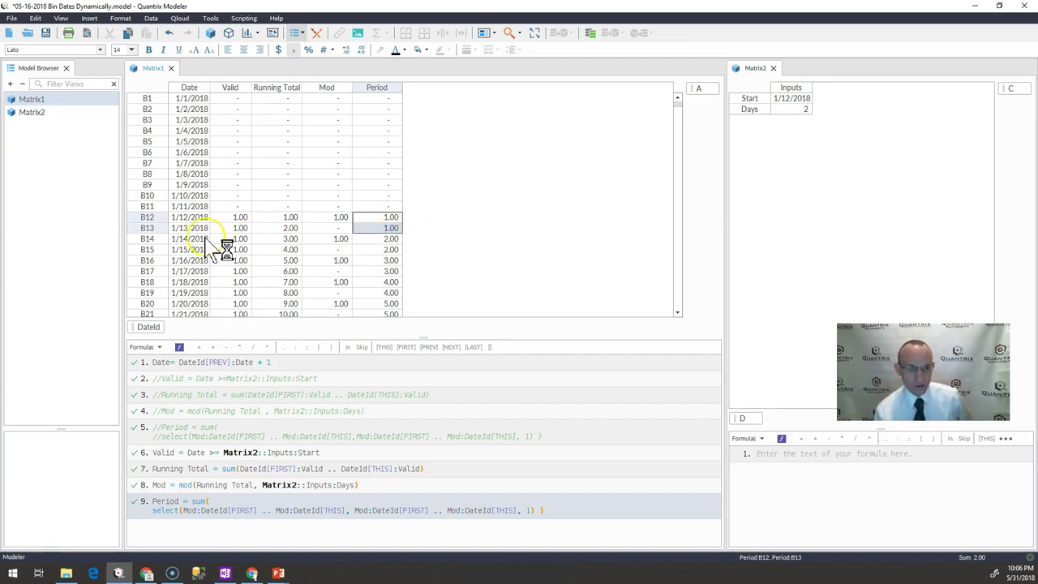
pyautogui.moveTo(380, 239); pyautogui.dragTo(381, 272)
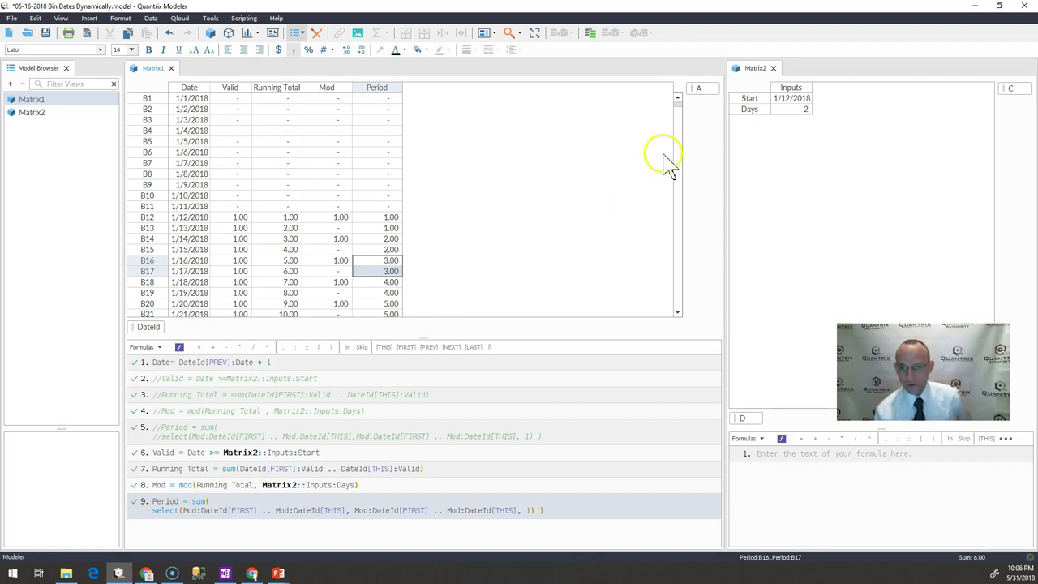
pyautogui.moveTo(676, 107)
pyautogui.mouseDown()
pyautogui.moveTo(658, 231)
pyautogui.moveTo(663, 317)
pyautogui.moveTo(651, 208)
pyautogui.moveTo(663, 106)
pyautogui.mouseUp()
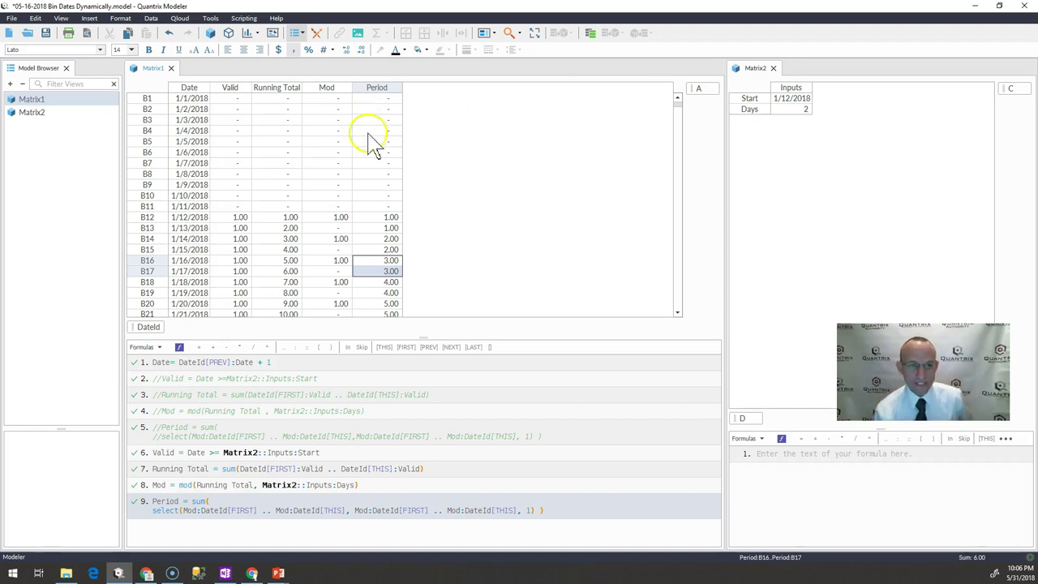
pyautogui.click(614, 195)
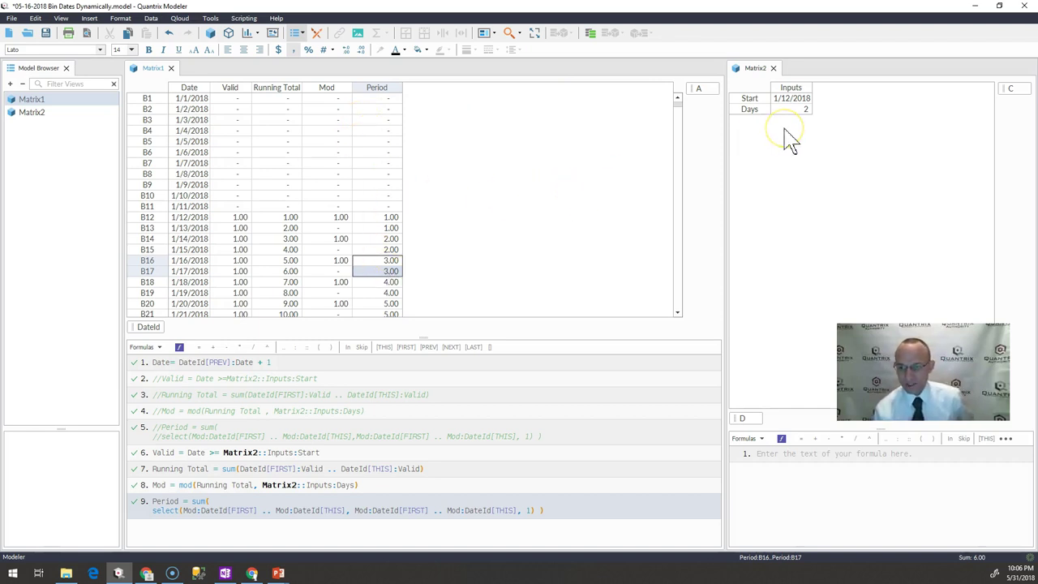